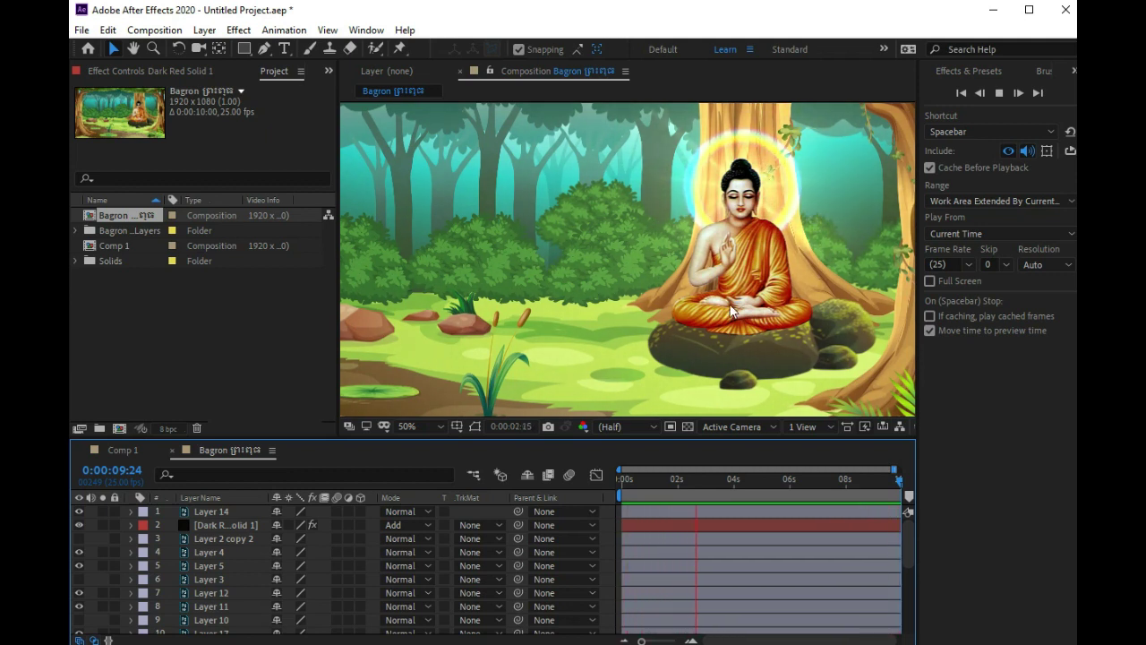
Hide the Dark Red Solid 1 halo layer using its eye switch.
left_click(79, 524)
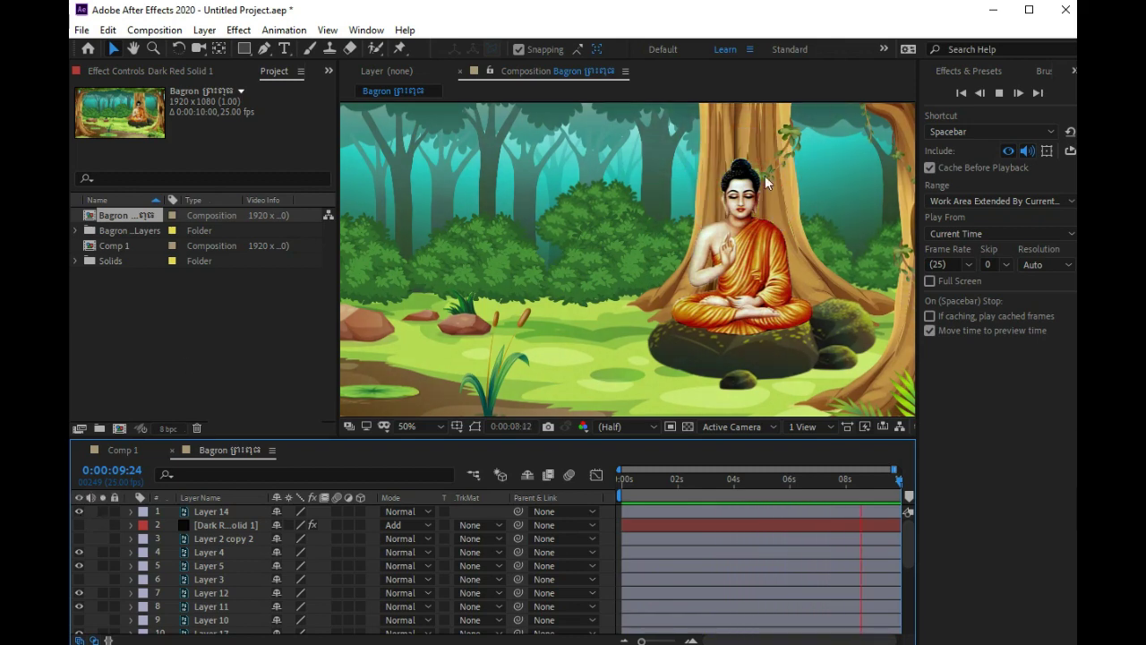
Check the Buddha and halo layers' visibility, then delete the Dark Red Solid 1 layer.
left_click(79, 512)
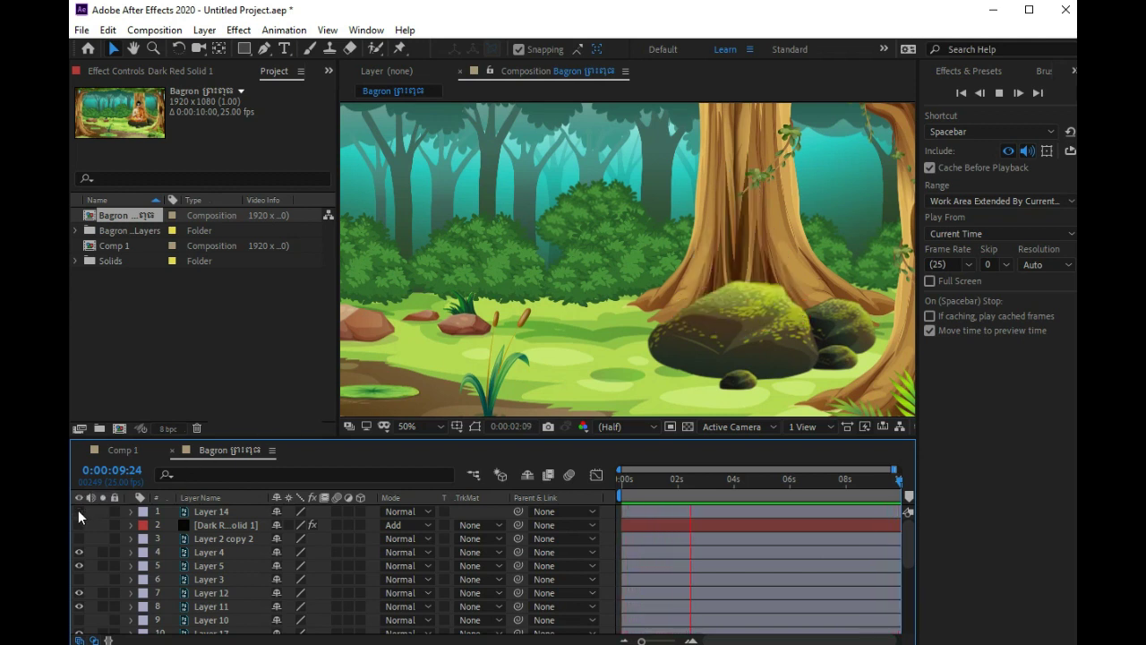
left_click(79, 511)
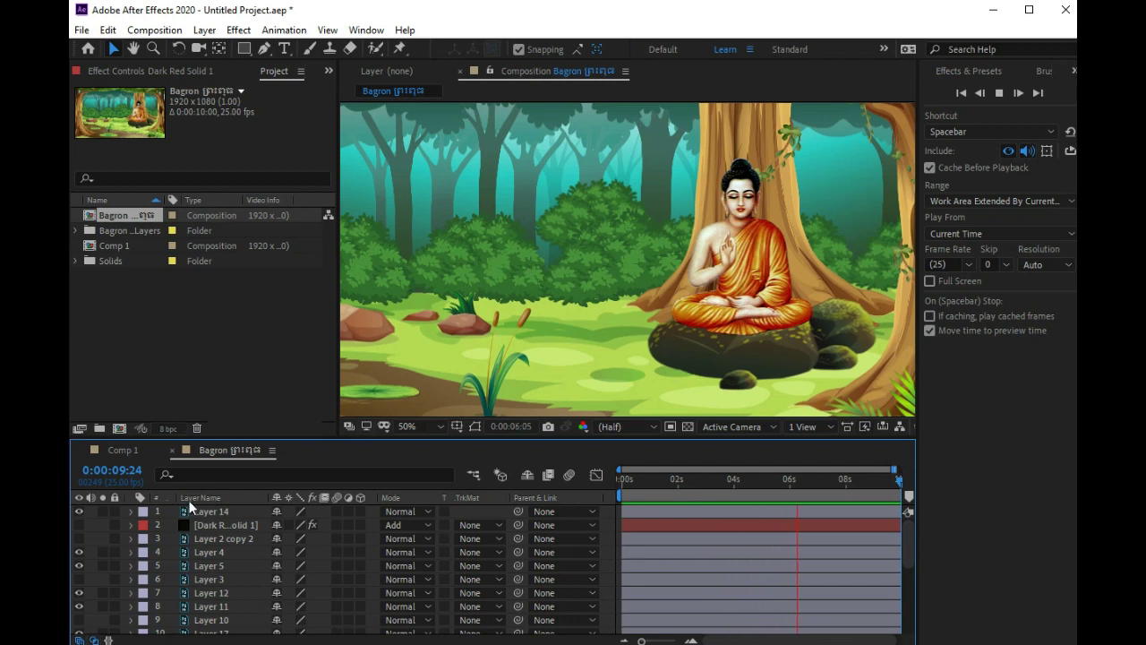
left_click(82, 522)
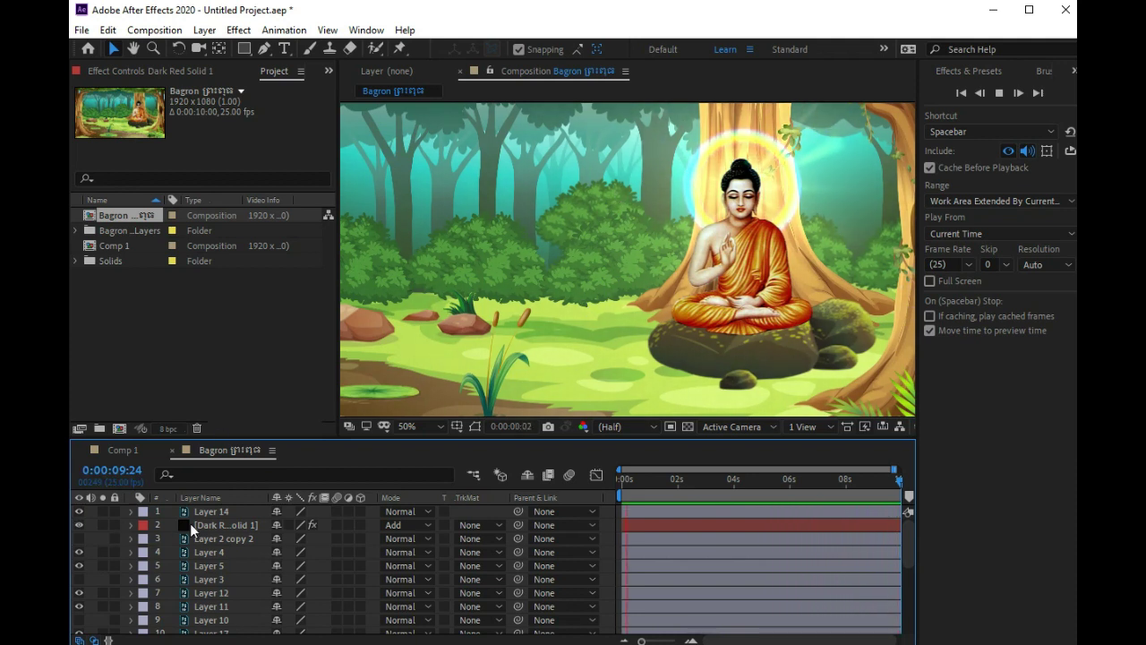
left_click(228, 523)
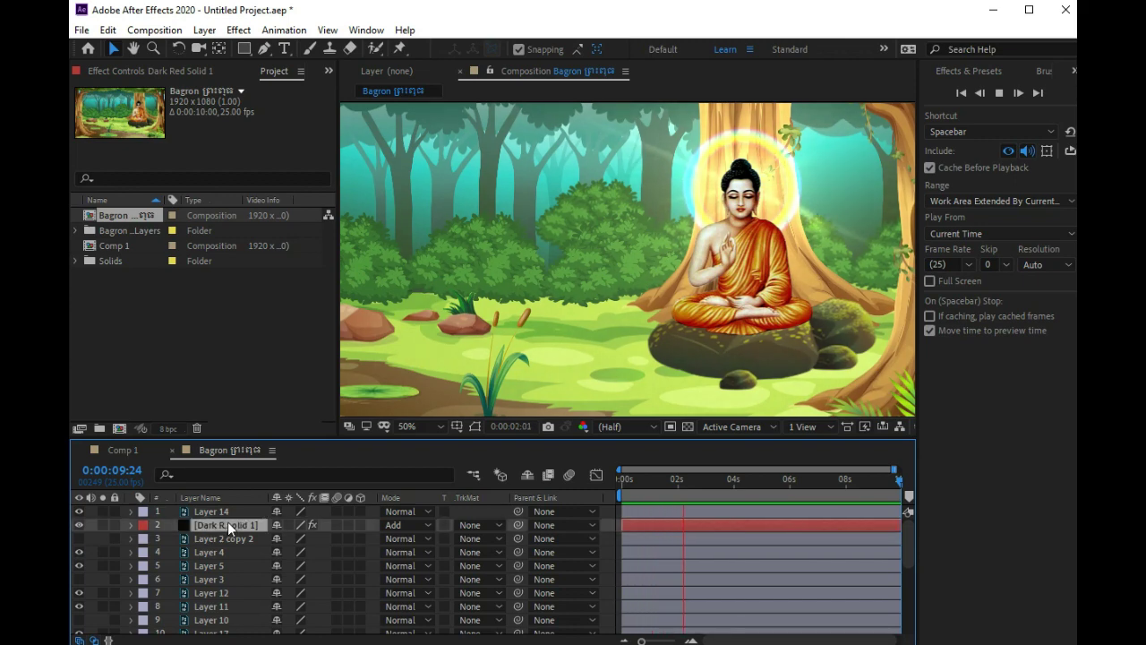
key("Delete")
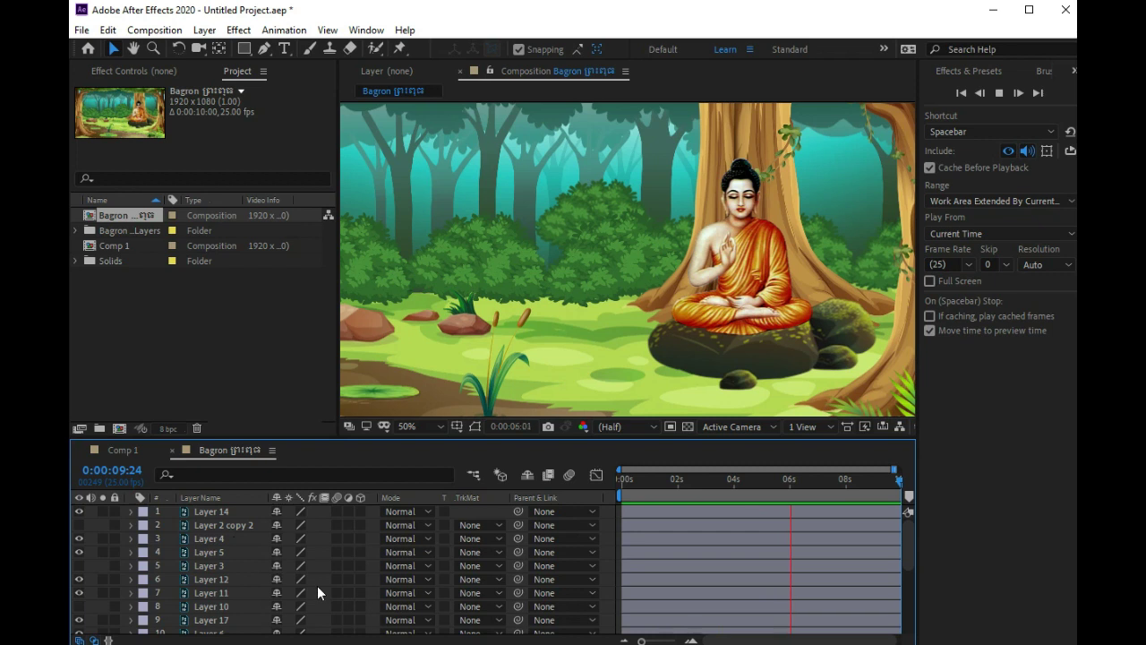
Add a new 1920×1080 solid, Dark Red Solid 2, with default settings from the timeline.
right_click(474, 517)
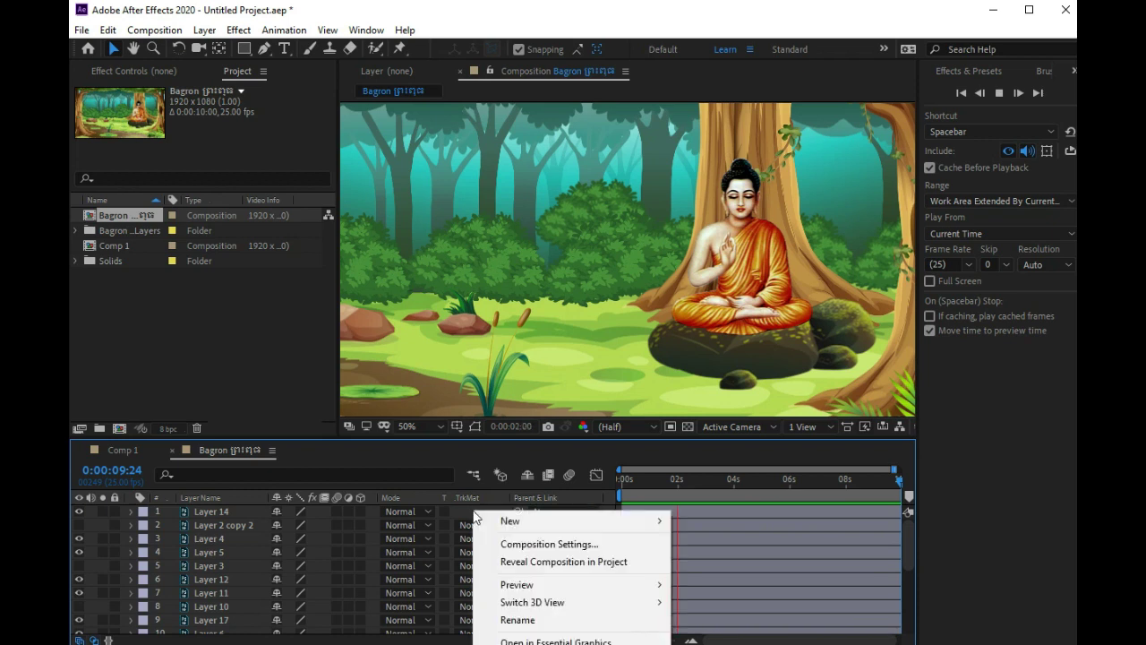
mouse_move(540, 529)
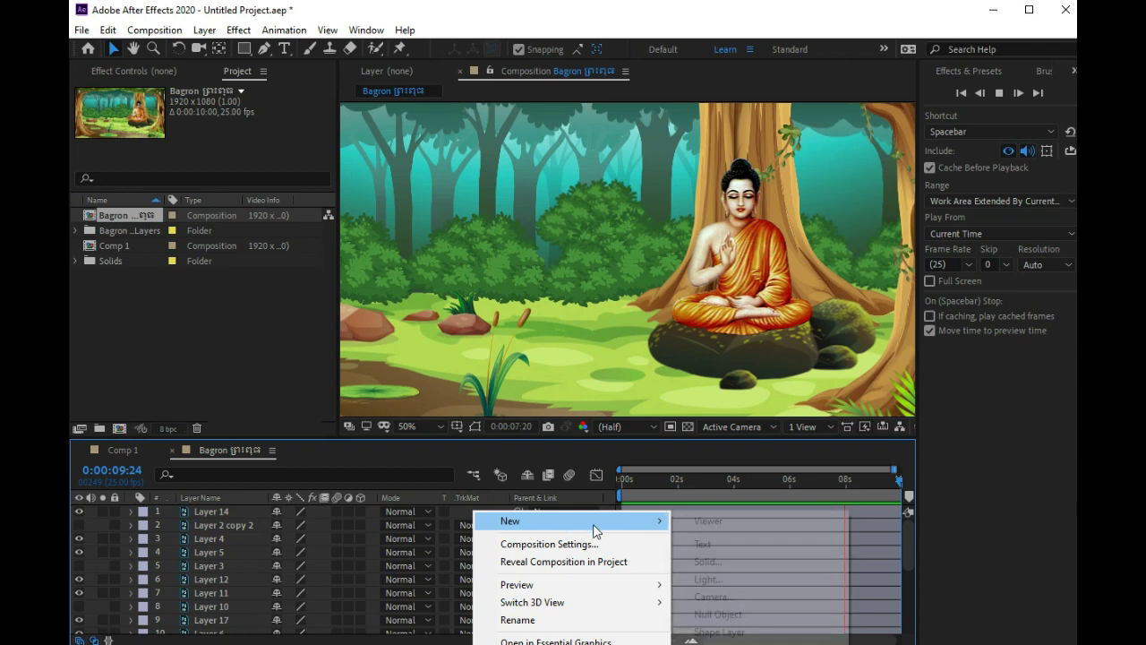
mouse_move(594, 530)
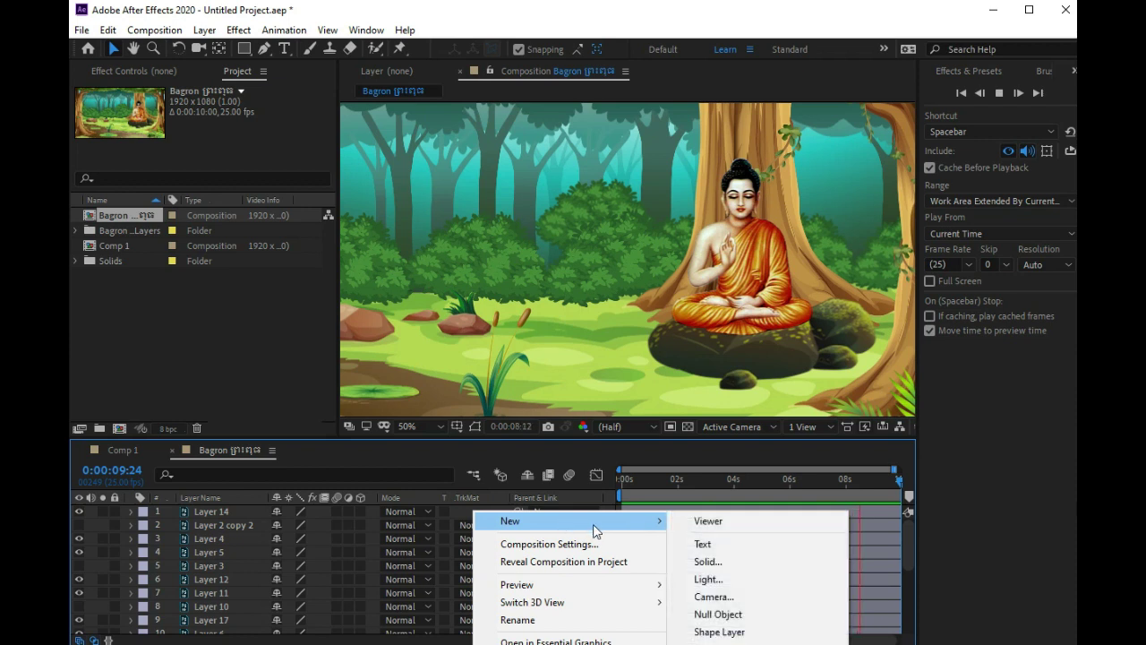
left_click(716, 562)
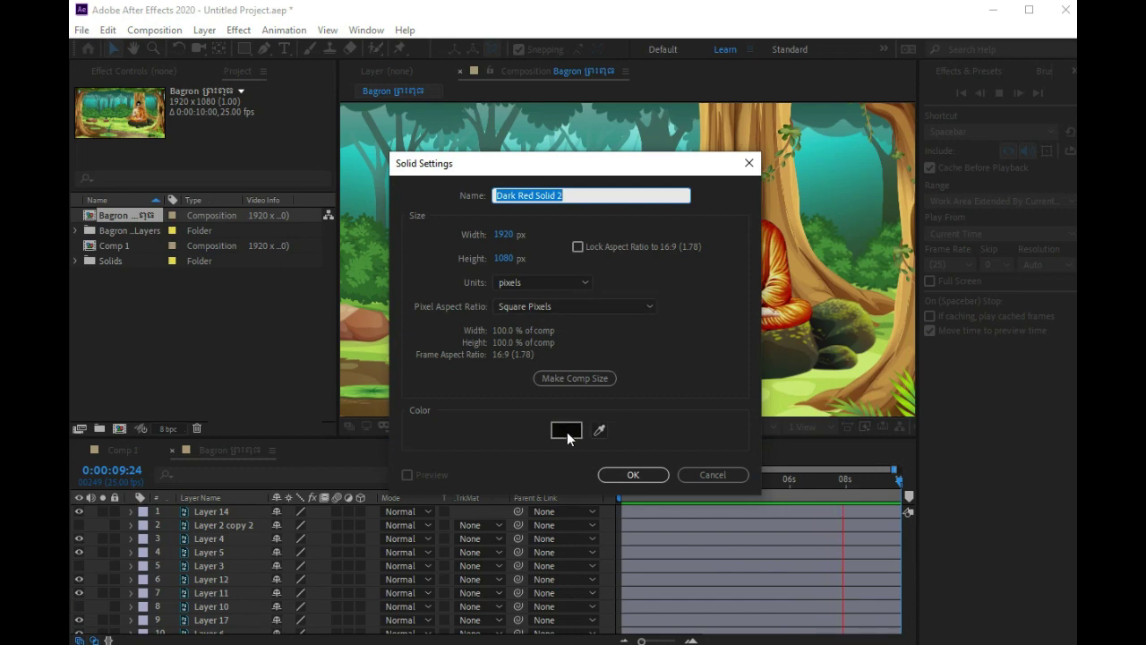
left_click(637, 475)
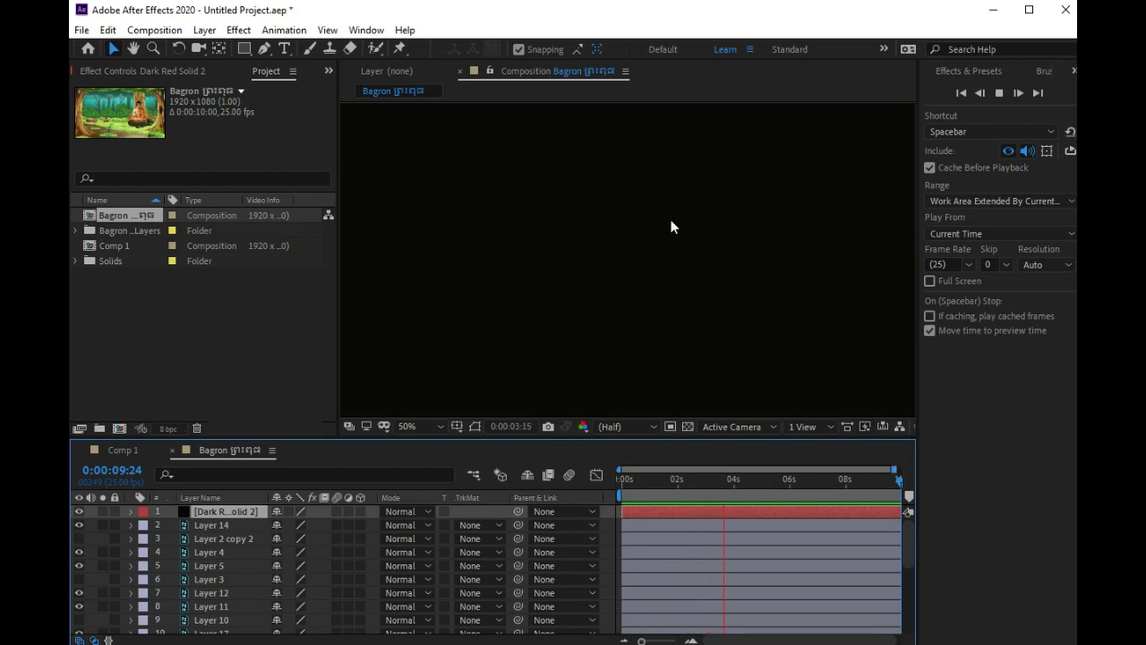
Filter Effects & Presets by 'Flare' and apply Lens Flare to the solid.
left_click(966, 72)
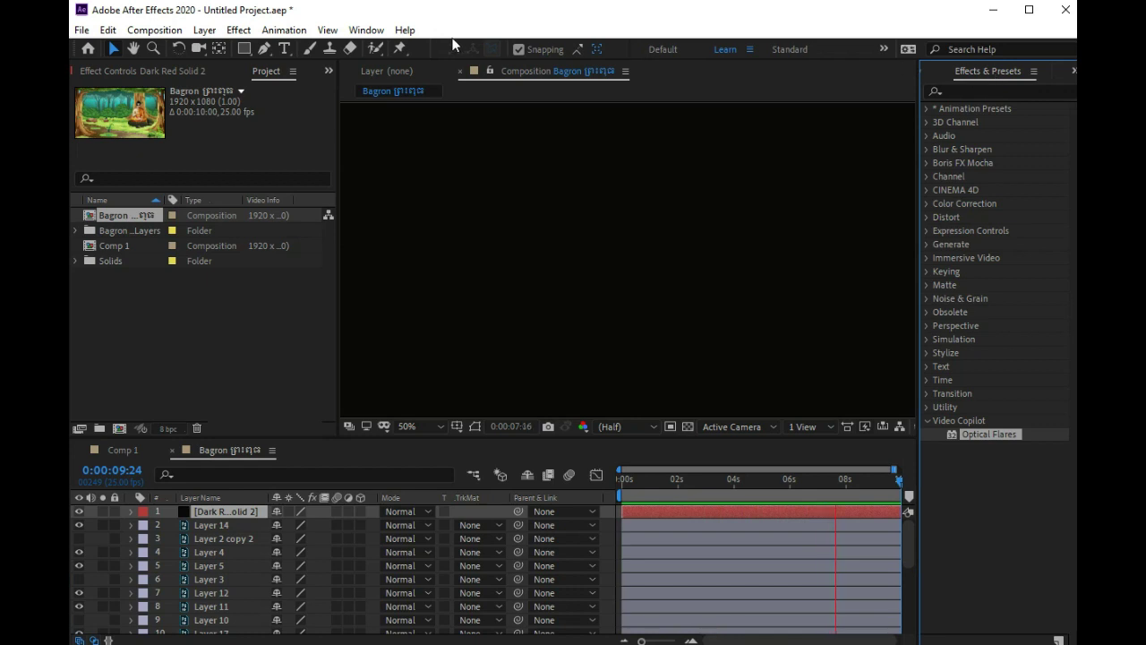
left_click(376, 34)
left_click(376, 36)
left_click(961, 93)
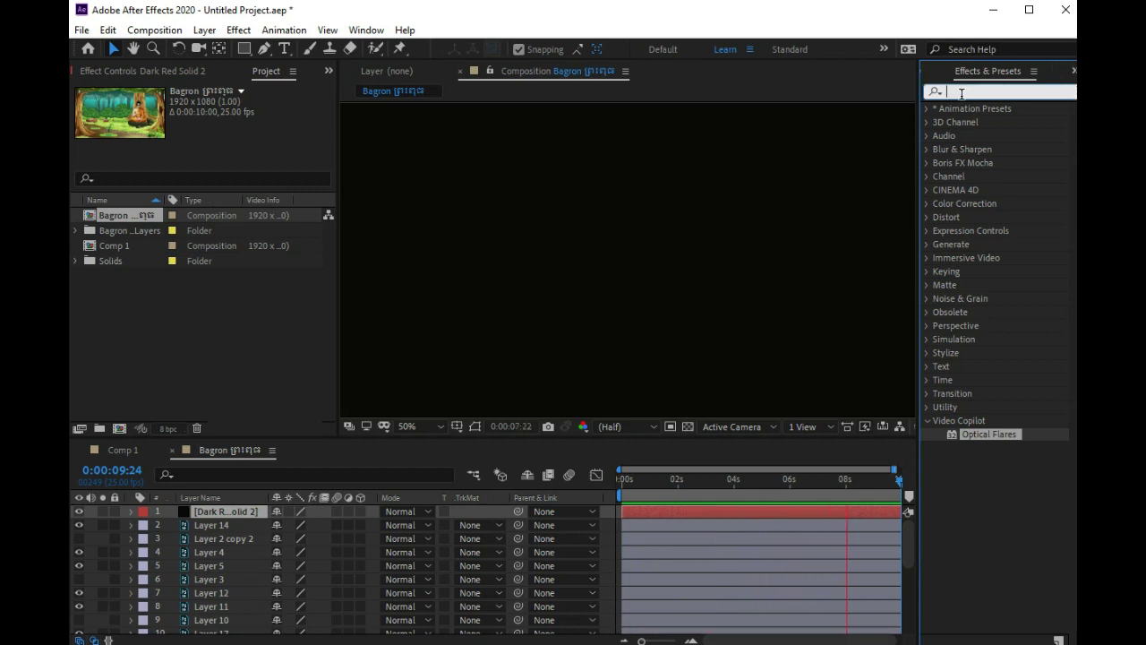
type("F")
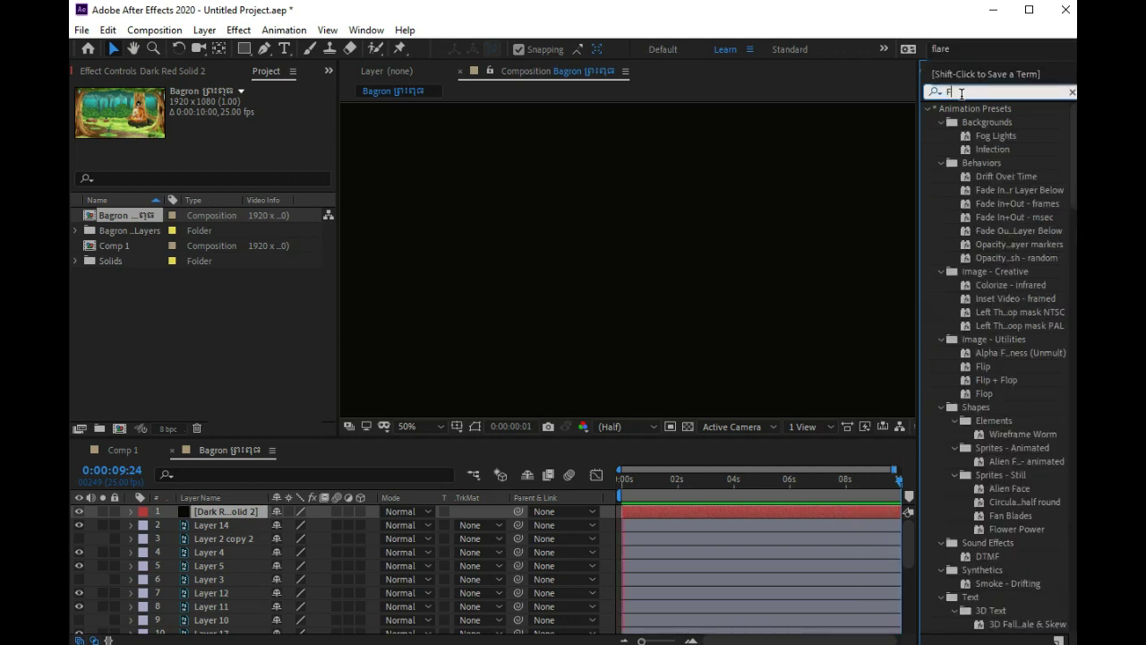
type("lare")
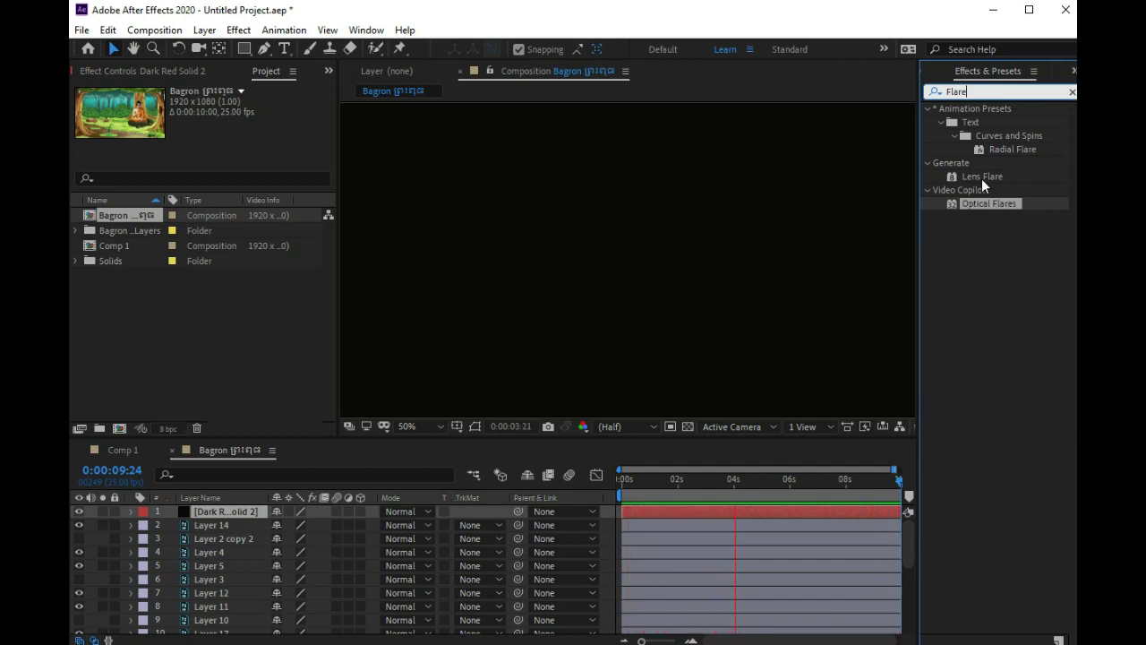
left_click(981, 177)
double_click(979, 177)
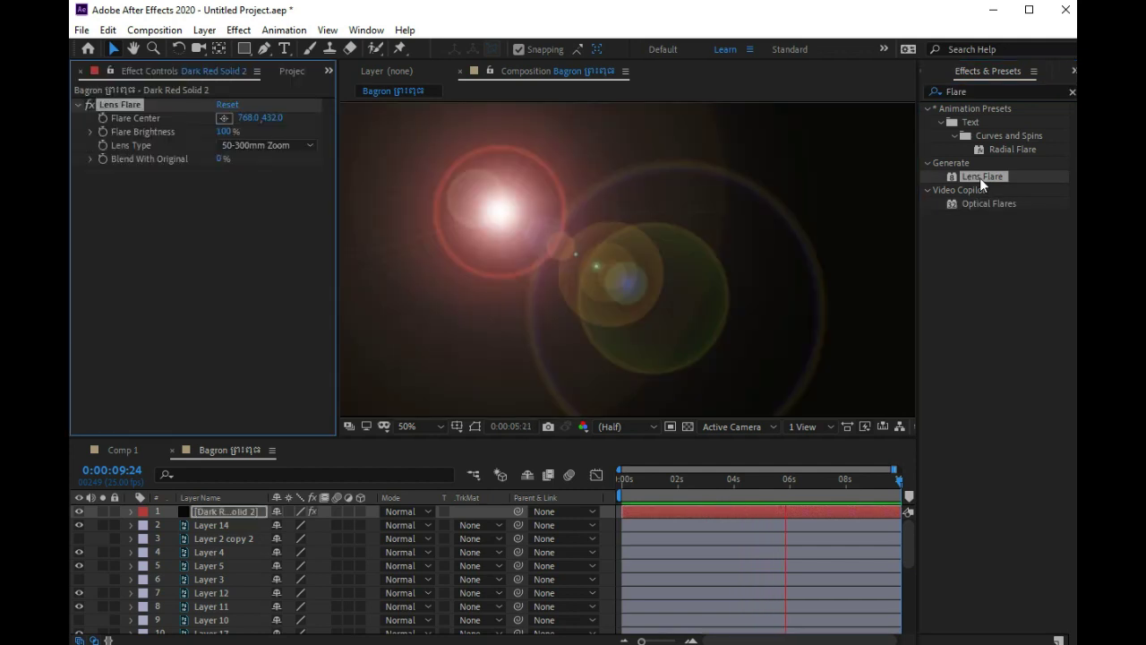
left_click(490, 212)
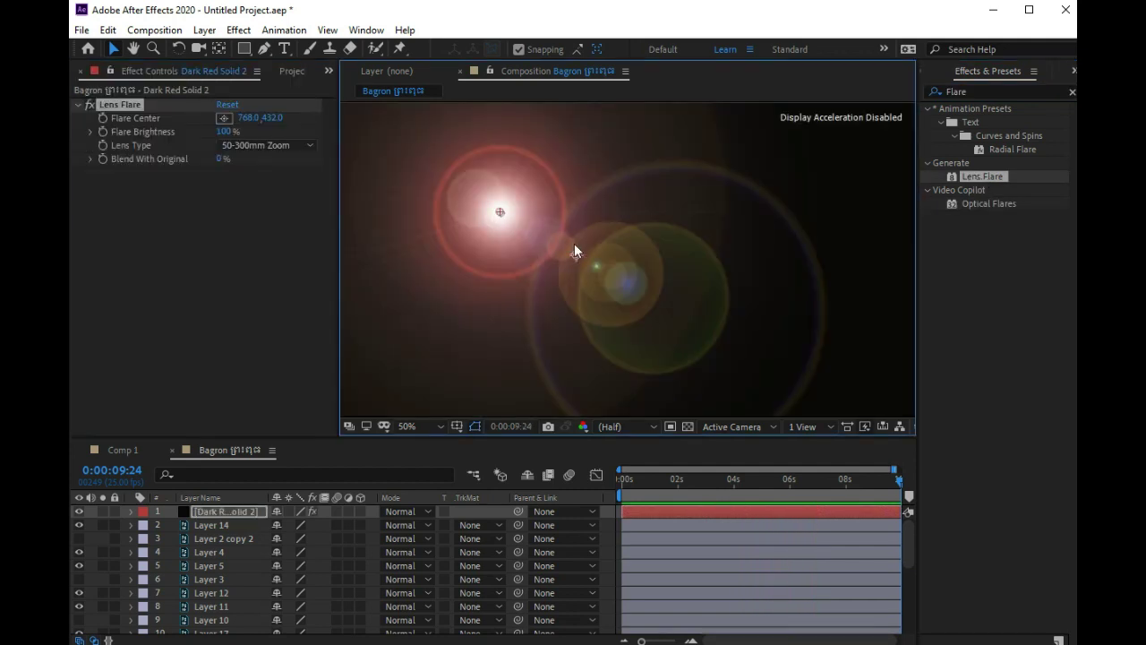
left_click_drag(501, 212, 573, 254)
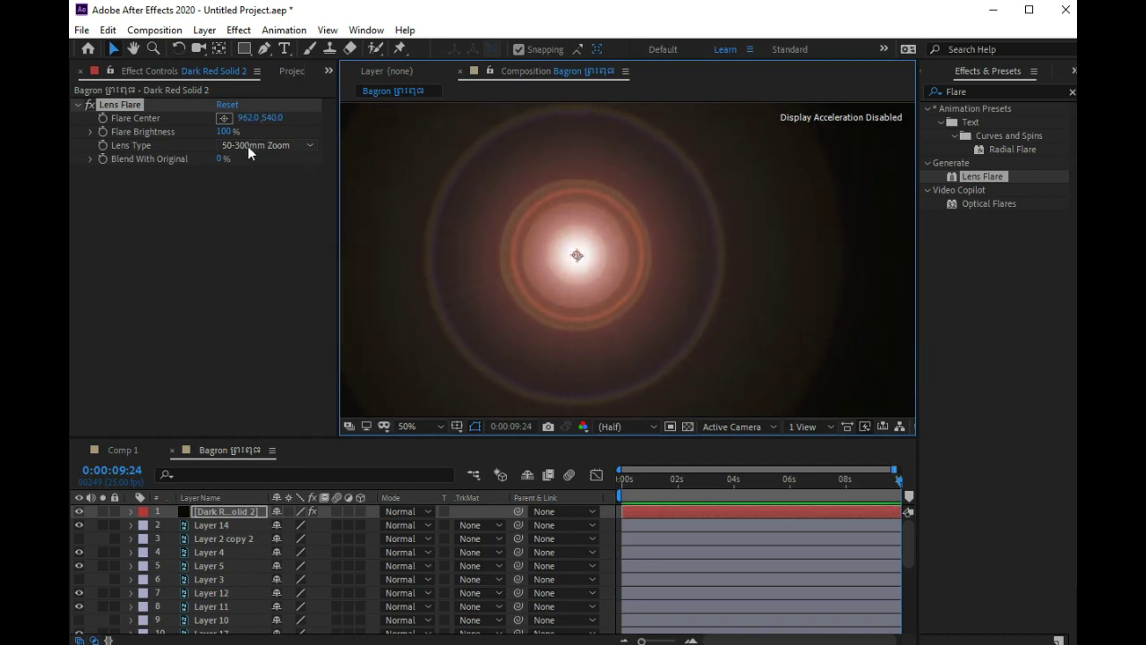
mouse_move(230, 131)
left_mouse_down()
mouse_move(282, 152)
mouse_move(258, 159)
mouse_move(278, 161)
left_mouse_up()
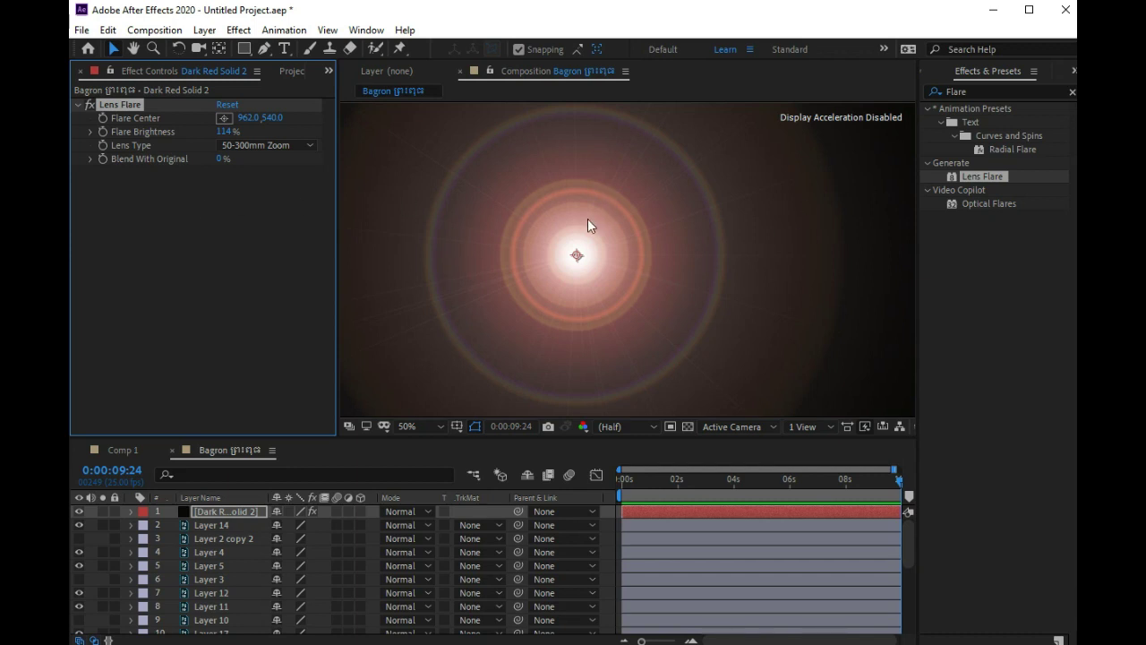
key("ctrl+z")
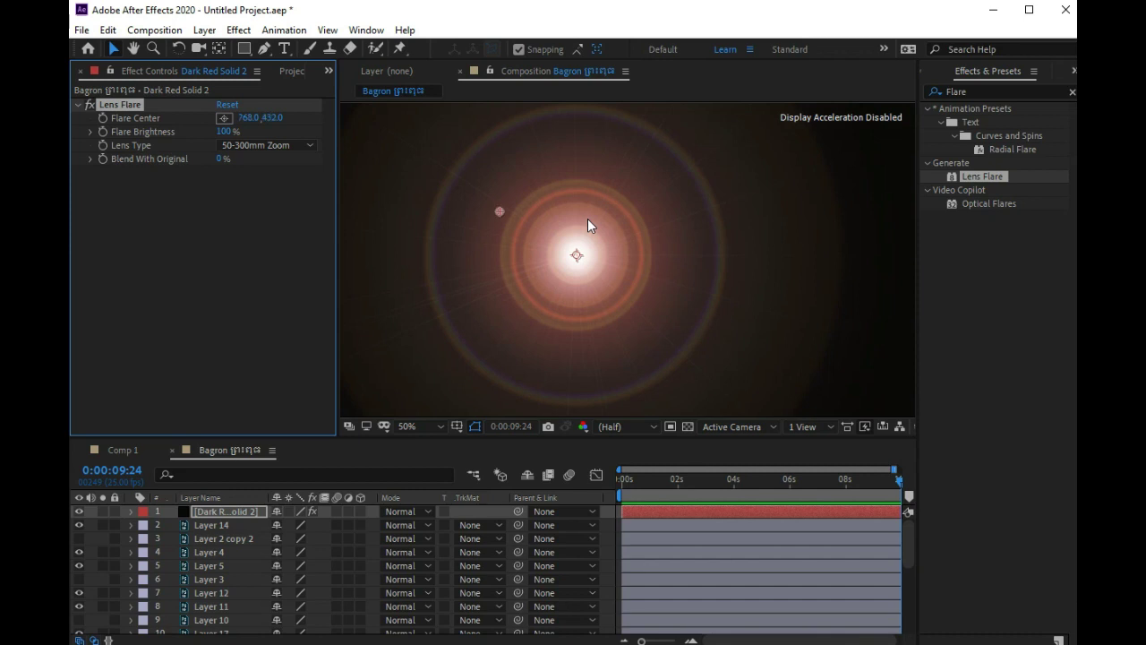
key("ctrl+z")
key("ctrl+z")
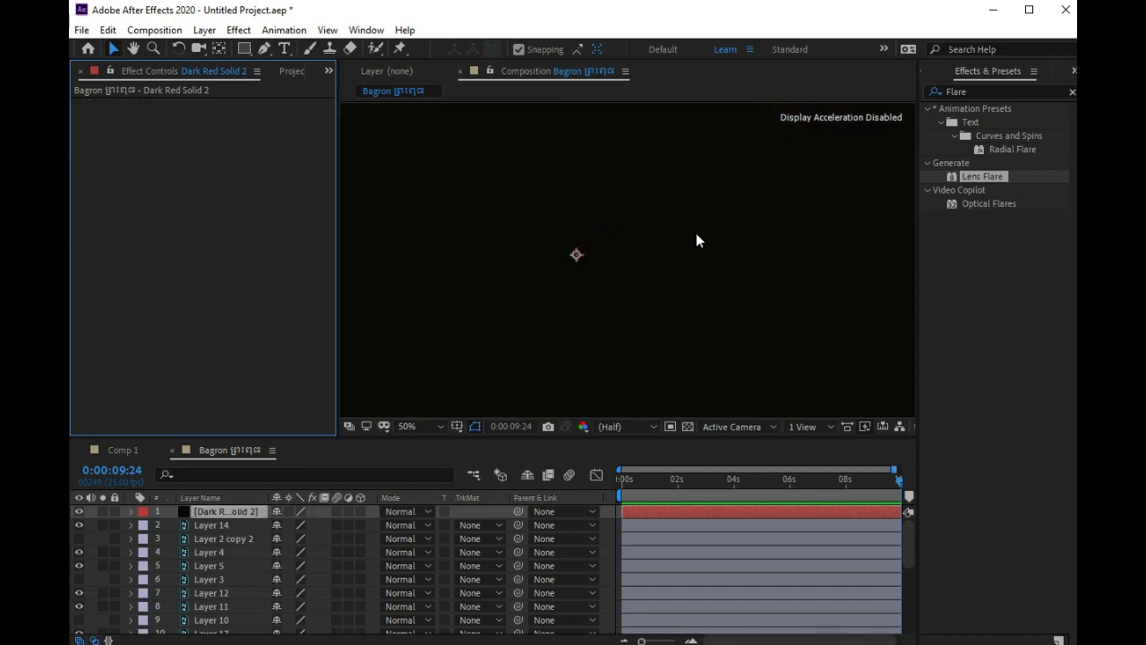
left_click(990, 204)
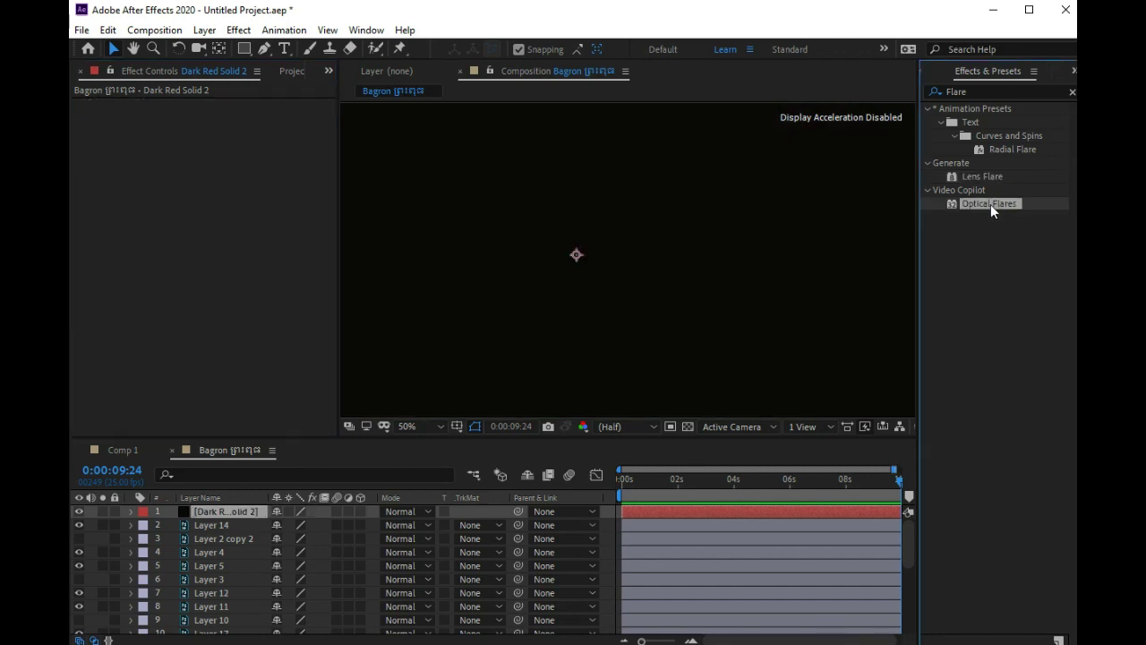
Apply Optical Flares, shift its light source right and down, and load the Light Scatter preset.
double_click(990, 204)
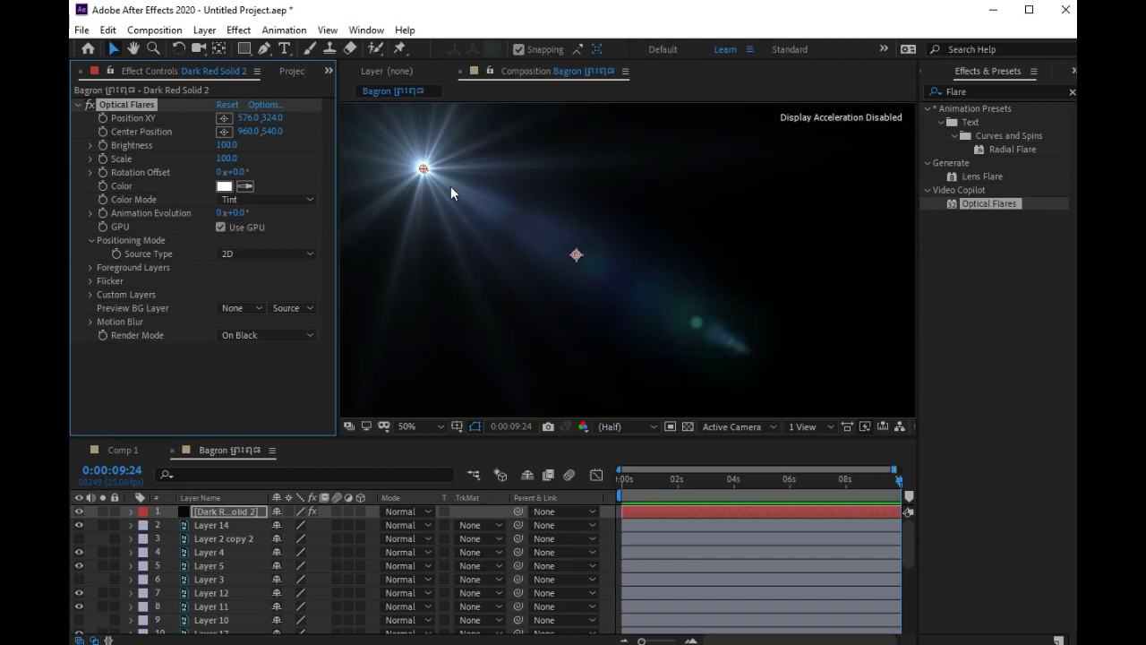
mouse_move(421, 170)
left_mouse_down()
mouse_move(493, 196)
mouse_move(462, 196)
left_mouse_up()
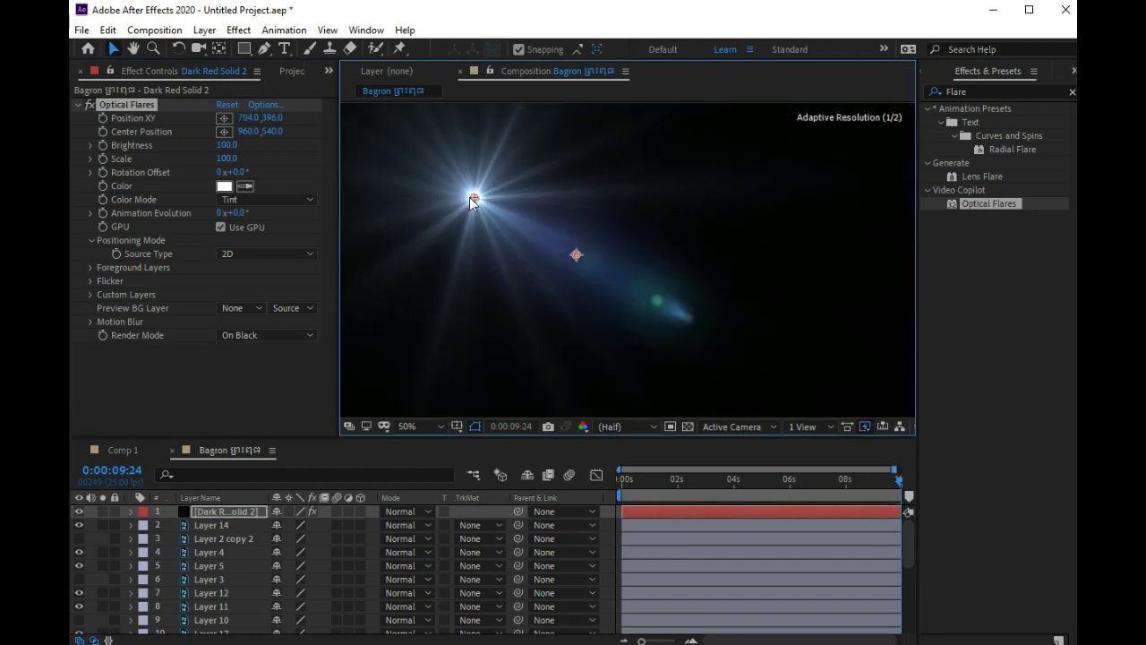
left_click(265, 105)
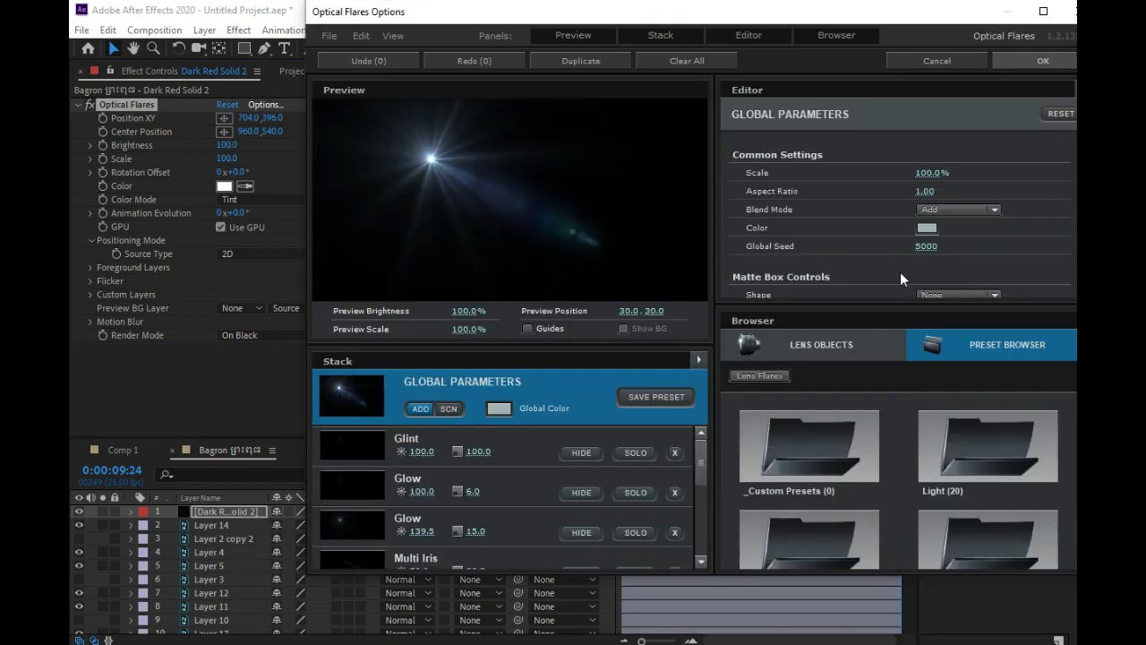
scroll(992, 496, "down", 1)
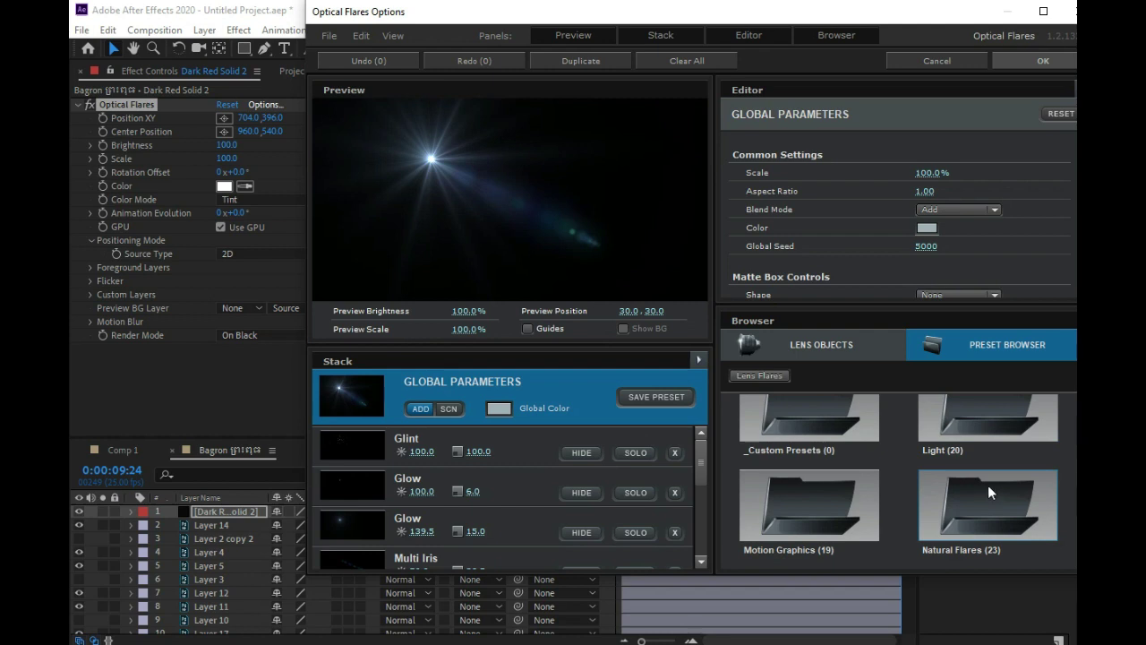
left_click(987, 484)
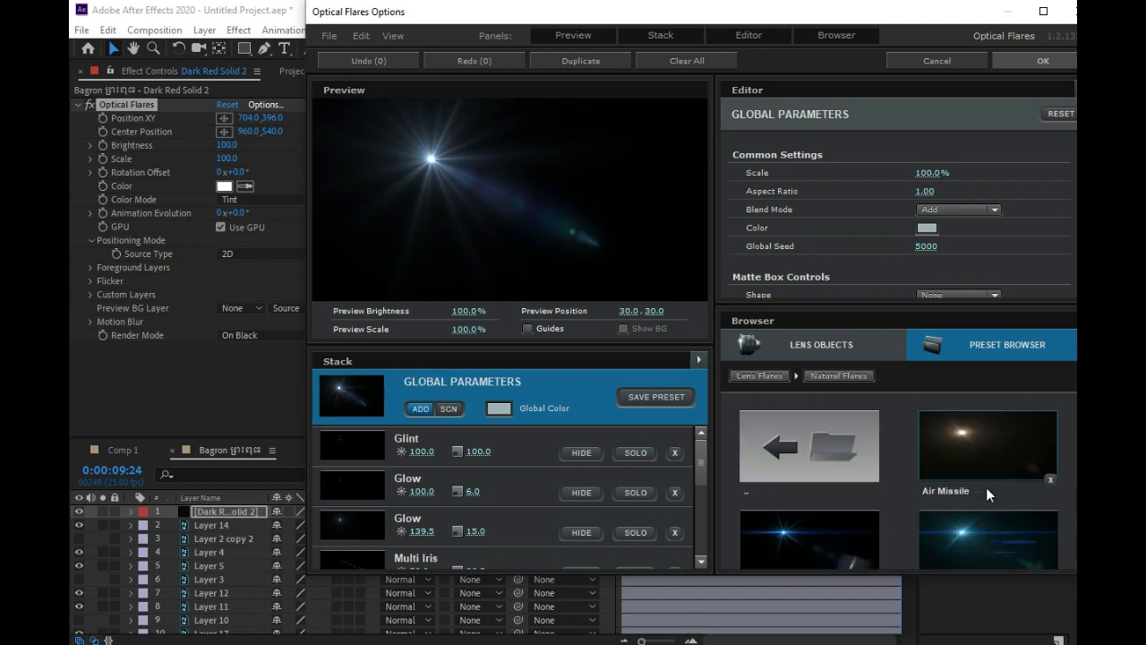
scroll(986, 487, "down", 5)
scroll(986, 487, "down", 1)
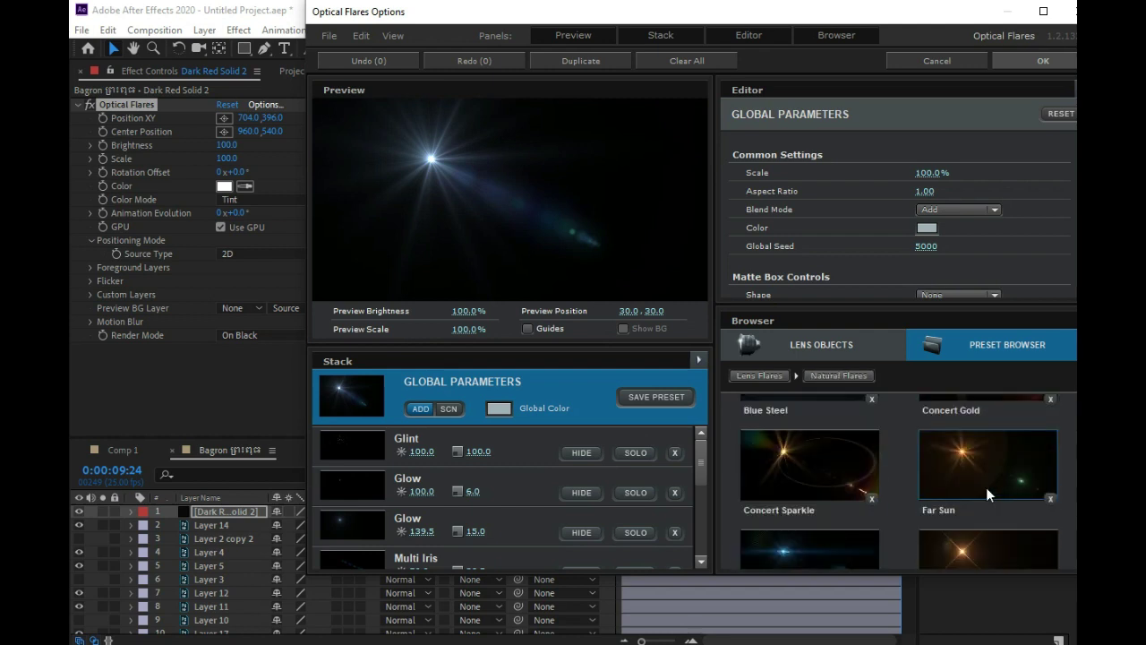
scroll(985, 487, "down", 1)
left_click(964, 453)
scroll(963, 452, "down", 2)
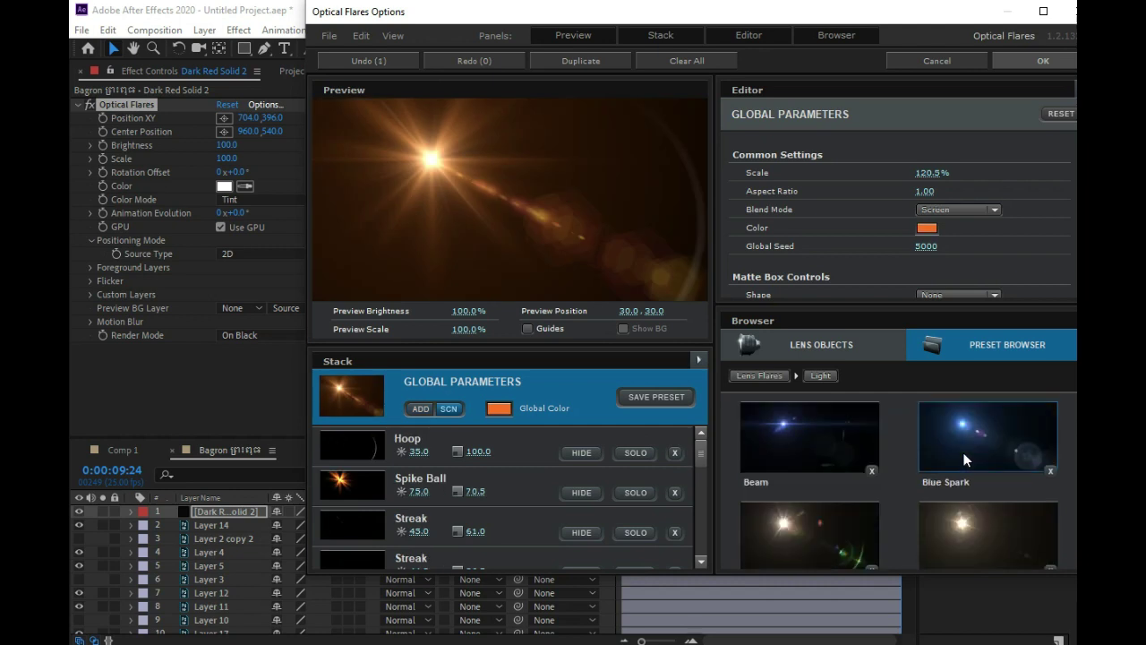
scroll(963, 452, "down", 1)
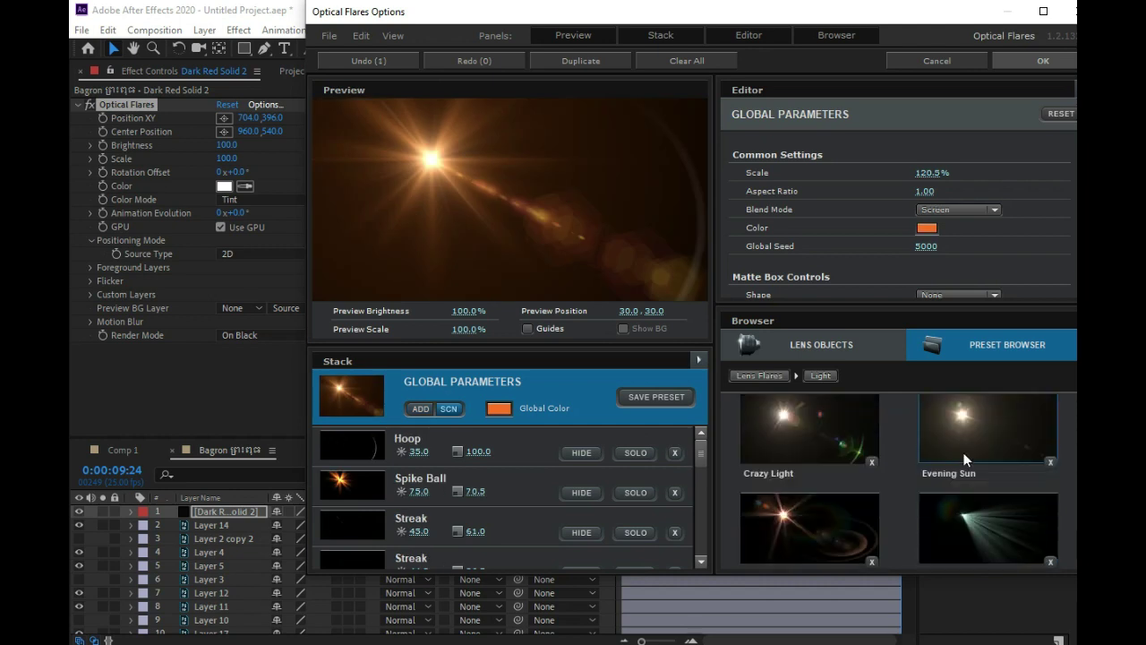
scroll(963, 458, "down", 2)
scroll(963, 459, "down", 1)
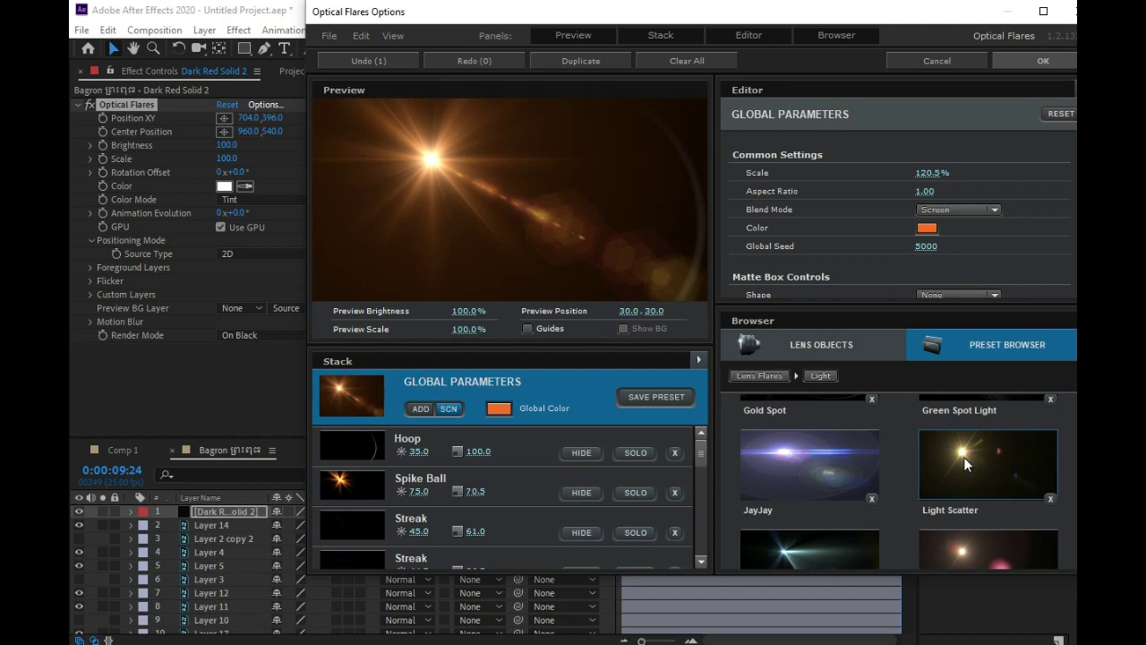
left_click(964, 456)
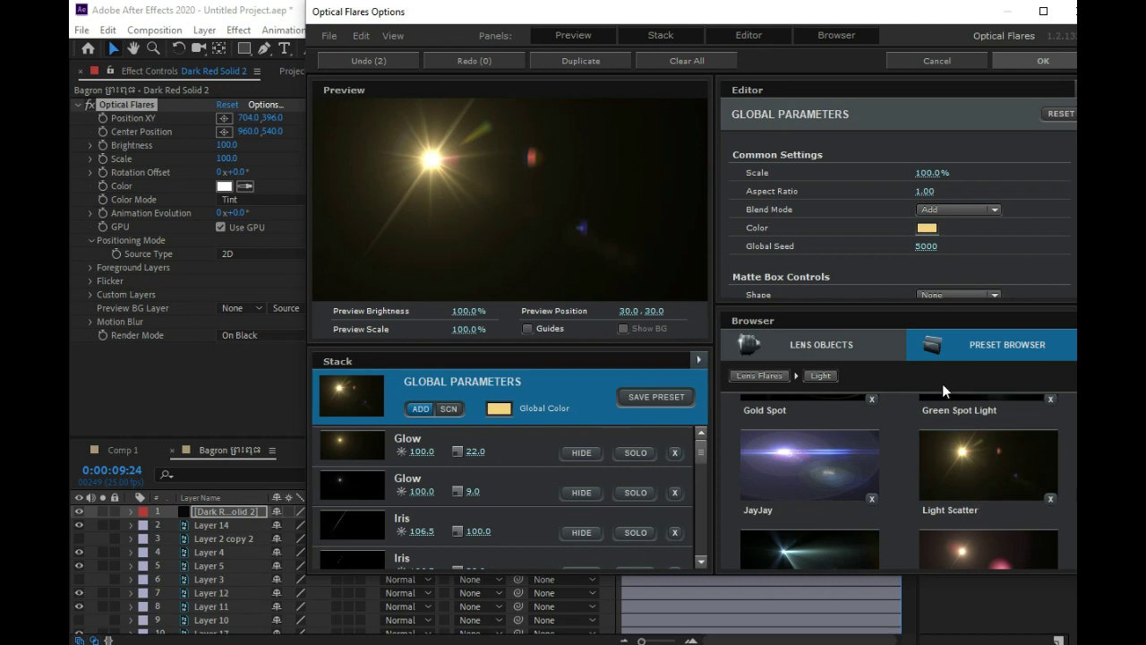
Add four Ring lens objects to the flare and apply the design.
left_click(834, 345)
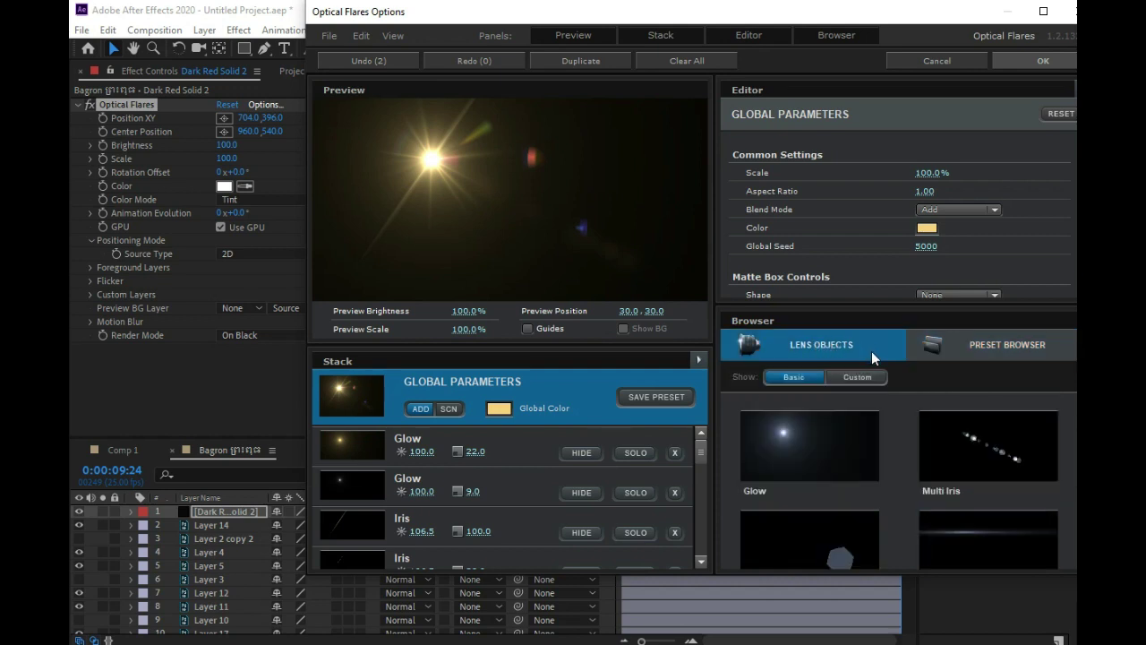
scroll(912, 469, "down", 1)
scroll(911, 469, "down", 2)
scroll(911, 470, "down", 2)
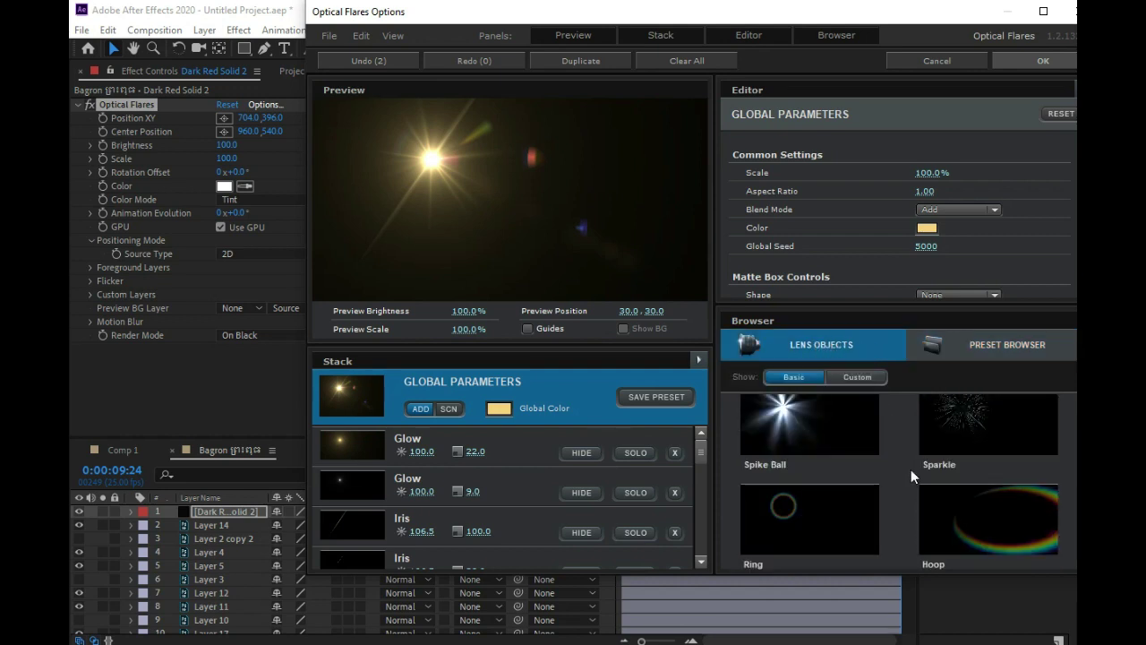
scroll(910, 469, "down", 1)
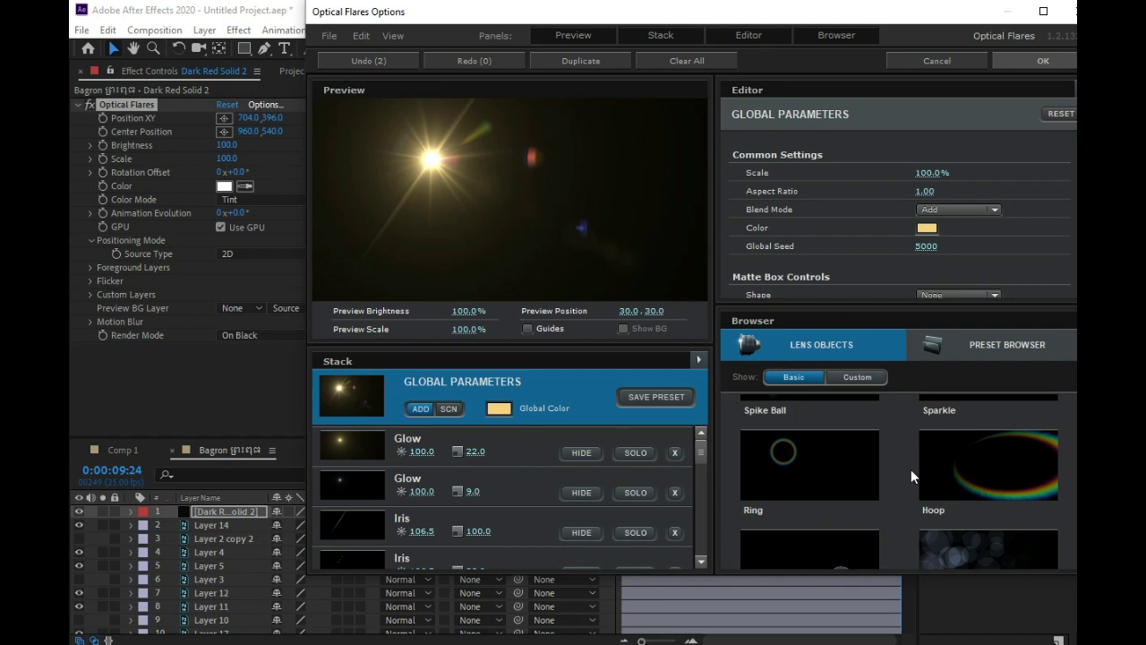
left_click(795, 462)
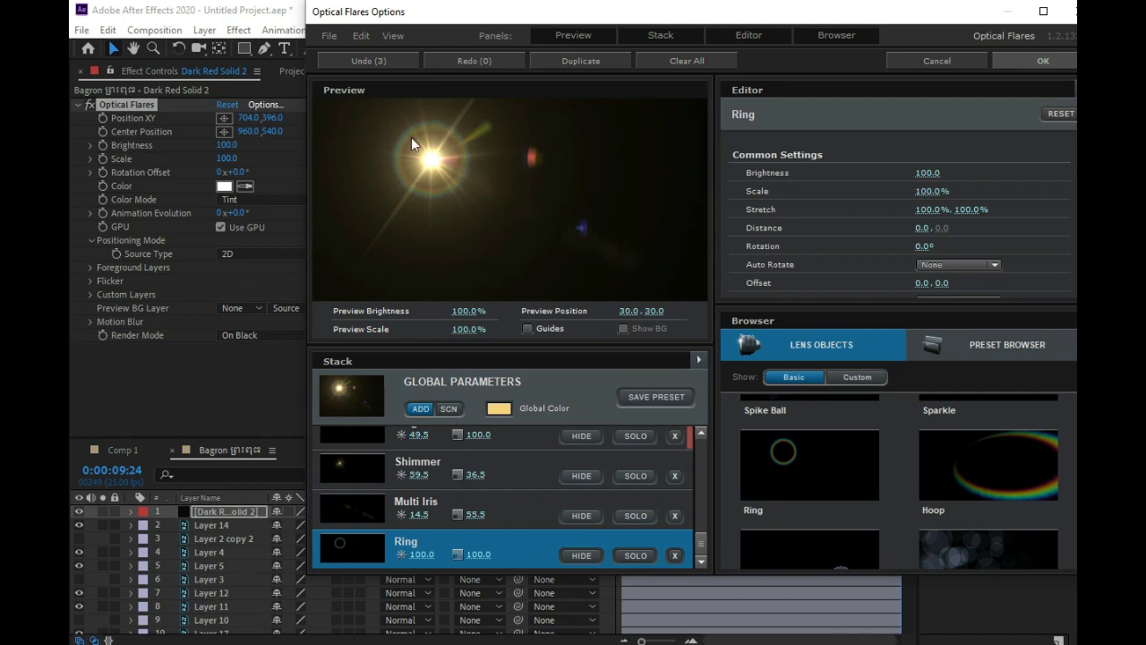
left_click(782, 461)
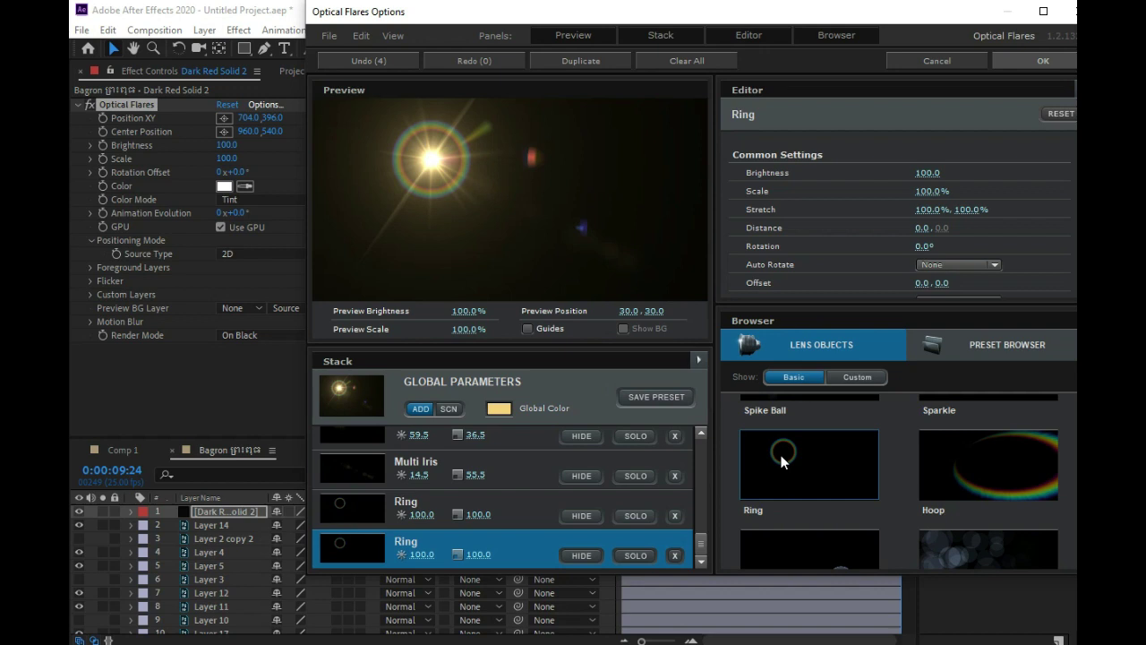
left_click(782, 460)
left_click(782, 460)
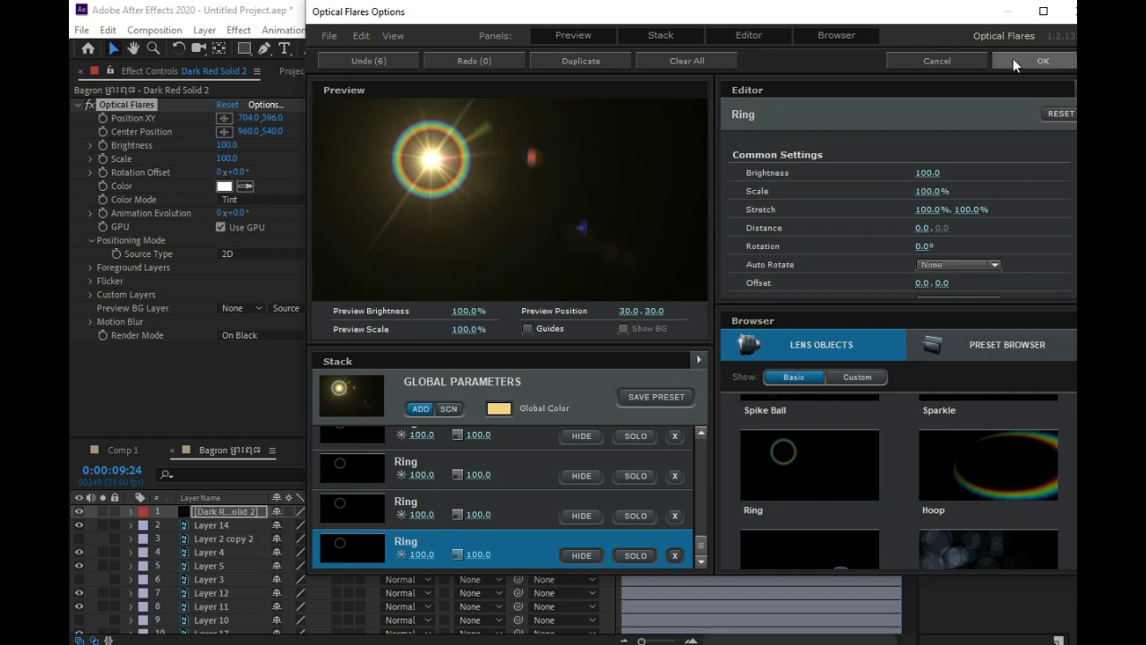
left_click(1038, 61)
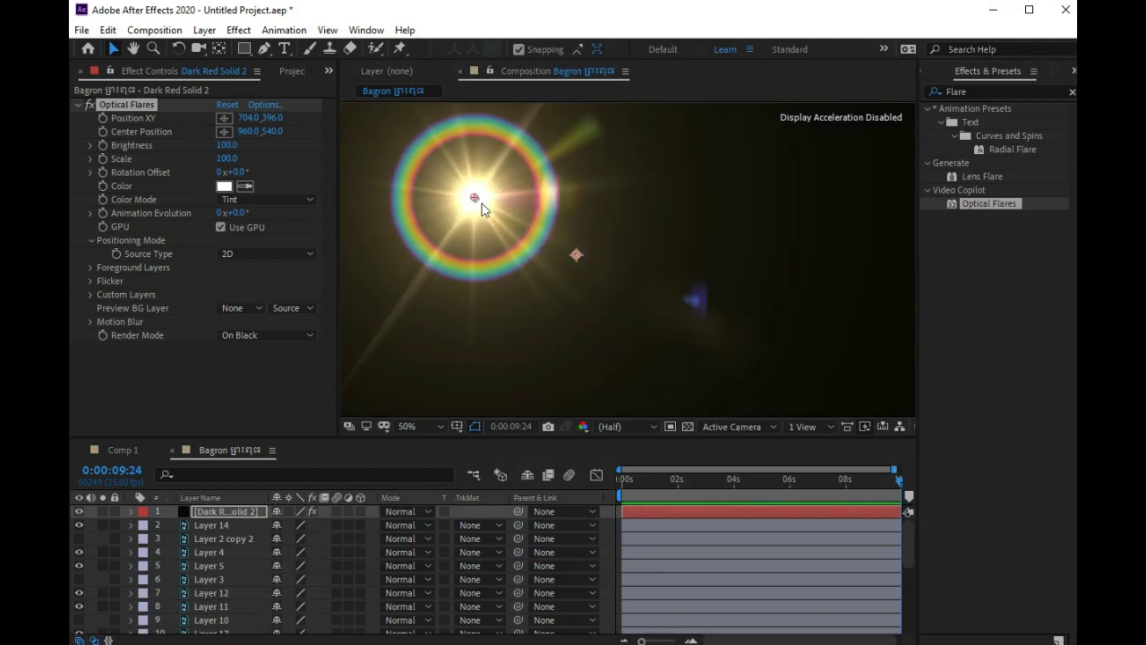
Move the flare to Position 1382,378 in the upper right and set its Scale to 80.
mouse_move(482, 206)
left_mouse_down()
mouse_move(658, 280)
mouse_move(542, 251)
mouse_move(813, 365)
left_mouse_up()
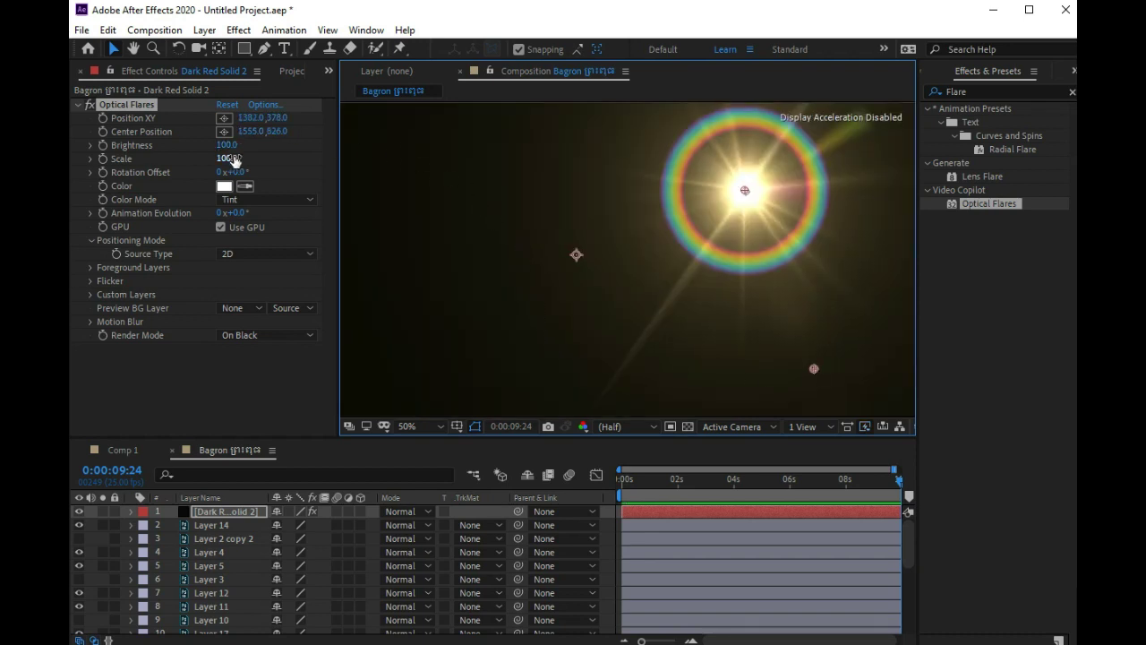
left_click_drag(234, 160, 238, 165)
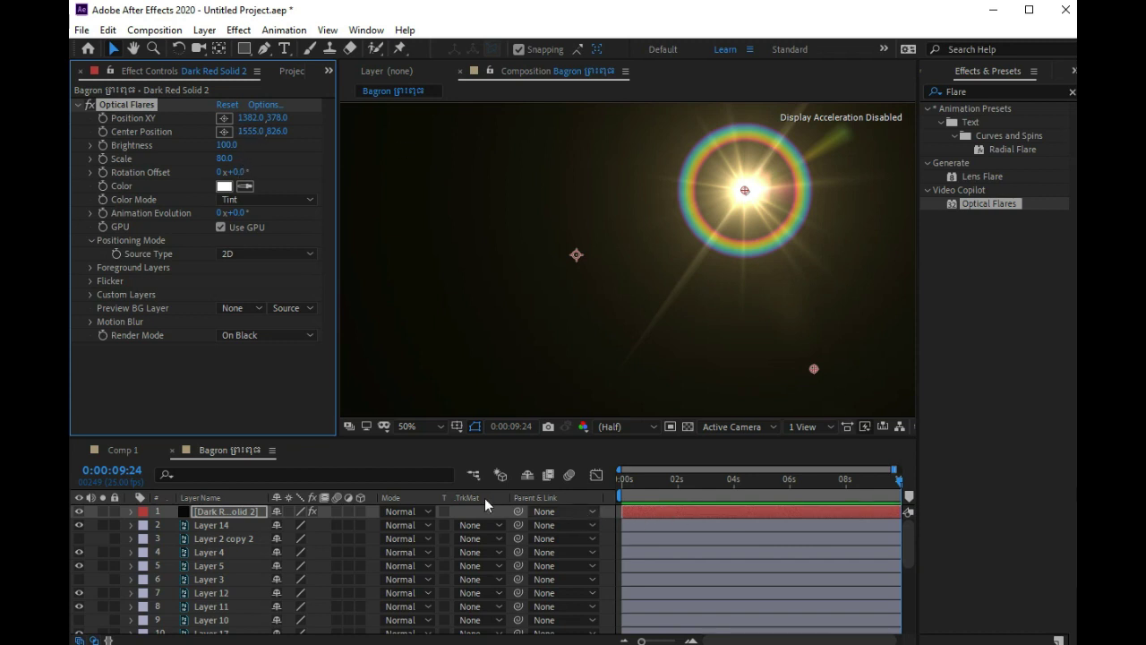
Set Dark Red Solid 2 to Add mode, move it below Layer 14, and nudge its Center leftward.
left_click(424, 512)
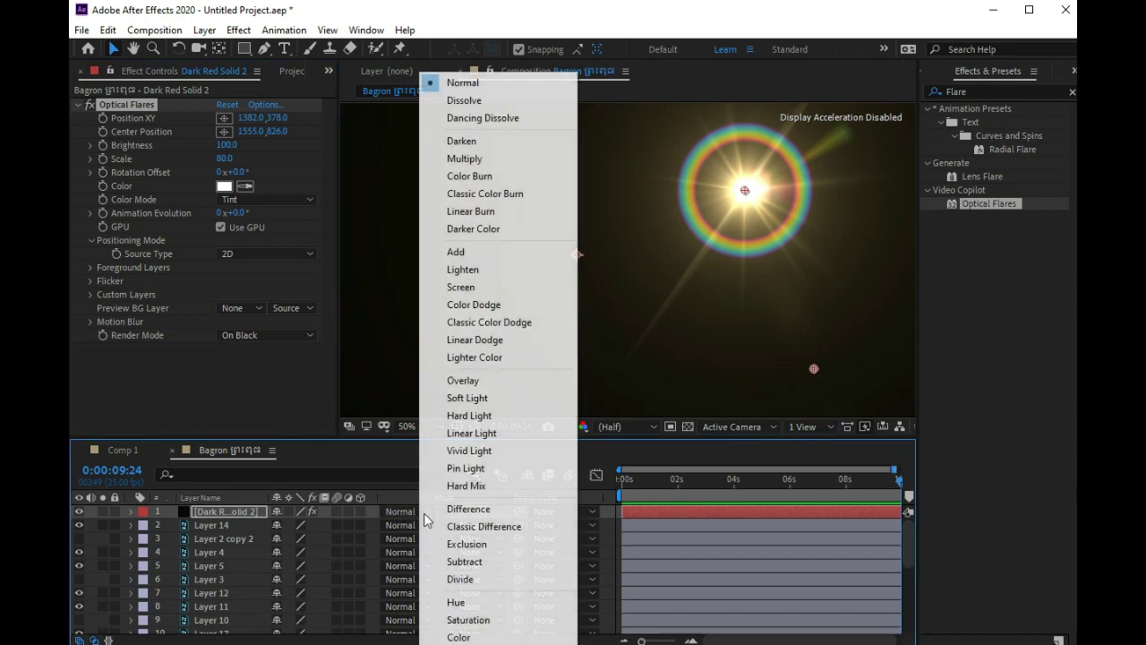
left_click(455, 252)
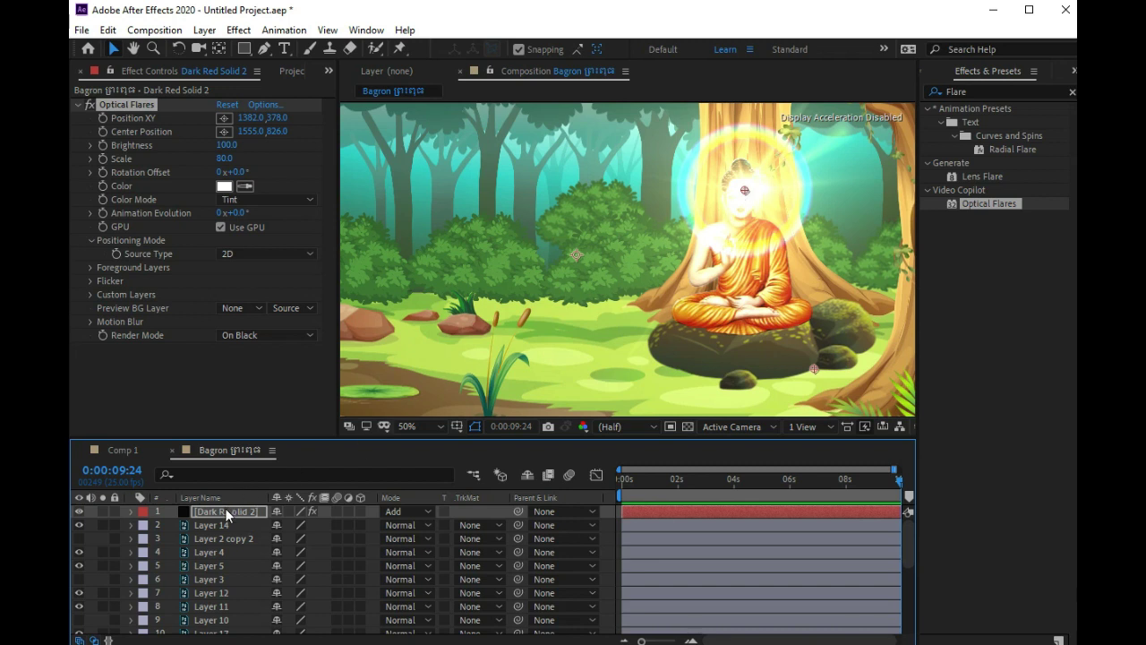
left_click_drag(229, 506, 227, 529)
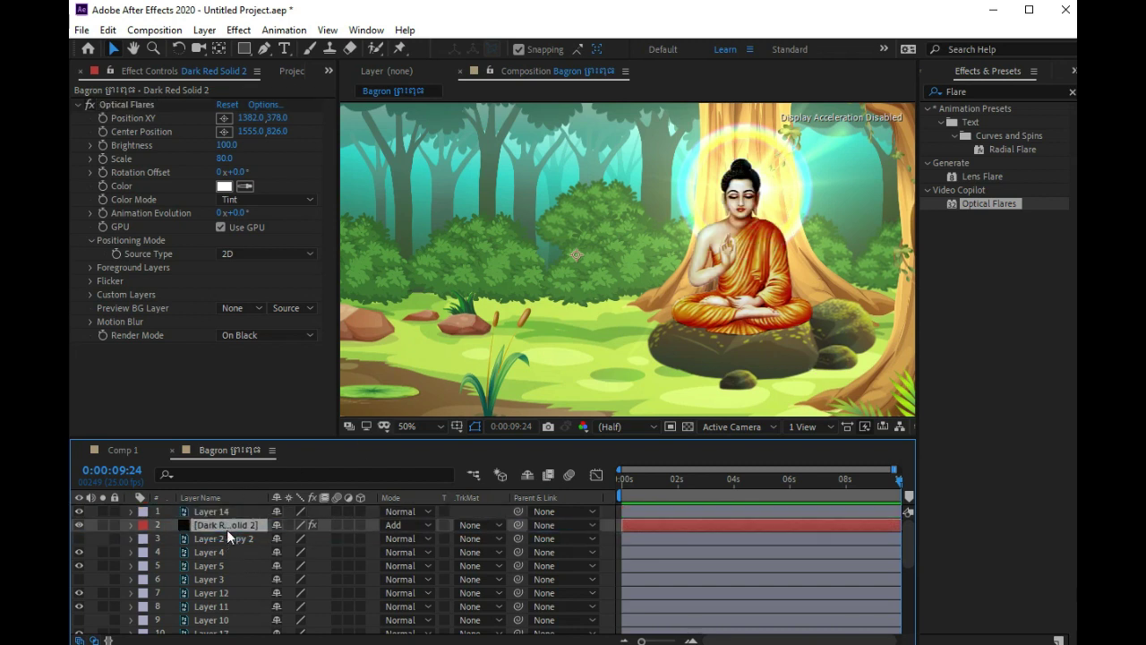
key("ctrl+z")
left_click_drag(745, 190, 741, 196)
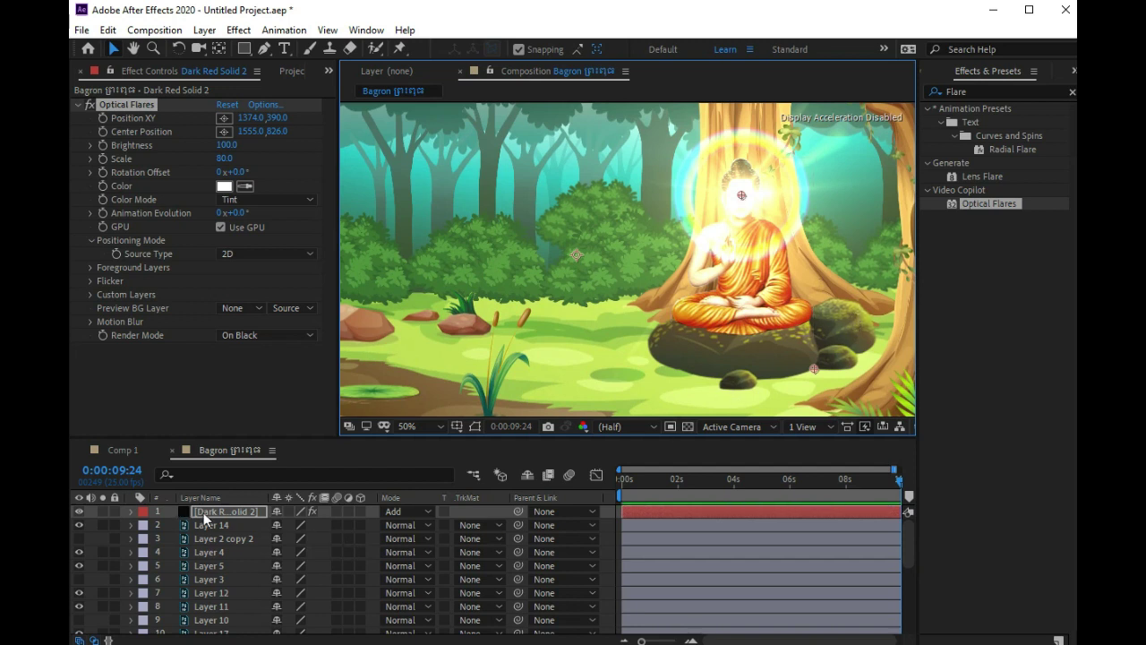
left_click_drag(203, 512, 220, 524)
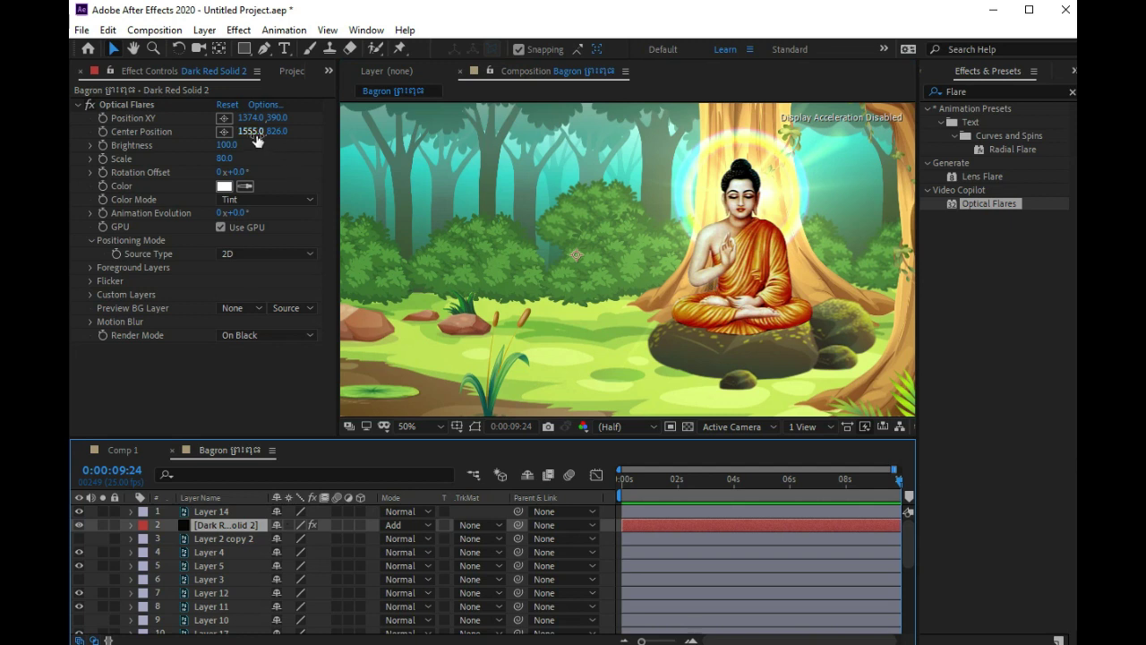
mouse_move(255, 134)
left_mouse_down()
mouse_move(204, 144)
mouse_move(240, 145)
mouse_move(229, 122)
left_mouse_up()
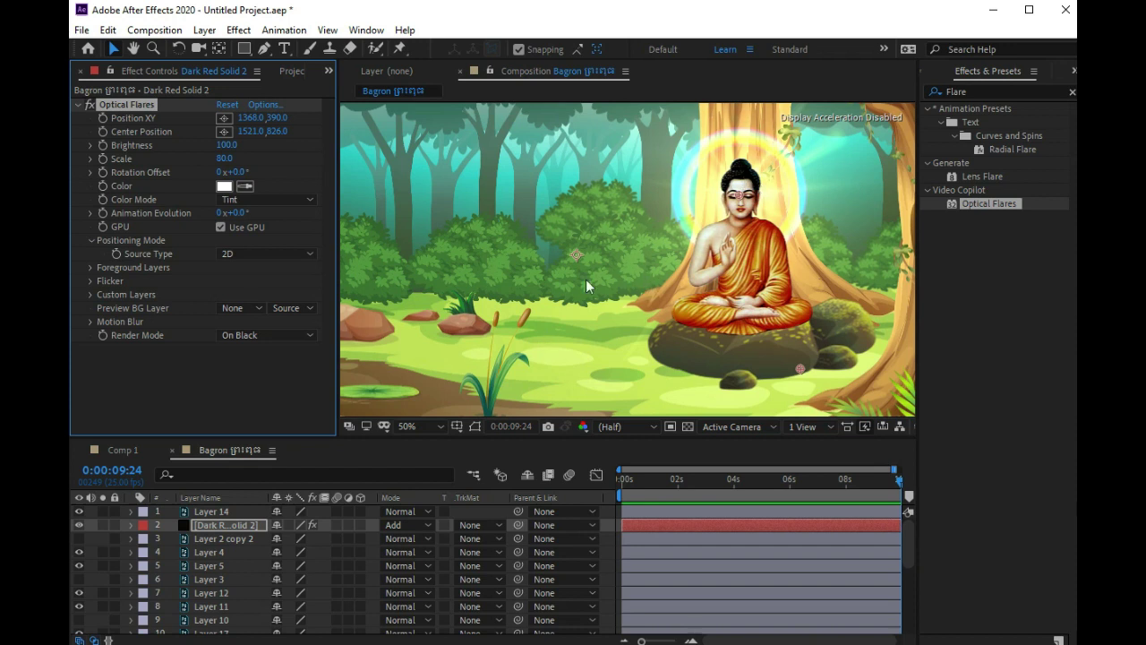
Set the flare's Scale to 65 and return the playhead to 0:00:00:00.
left_click(224, 159)
left_click(225, 158)
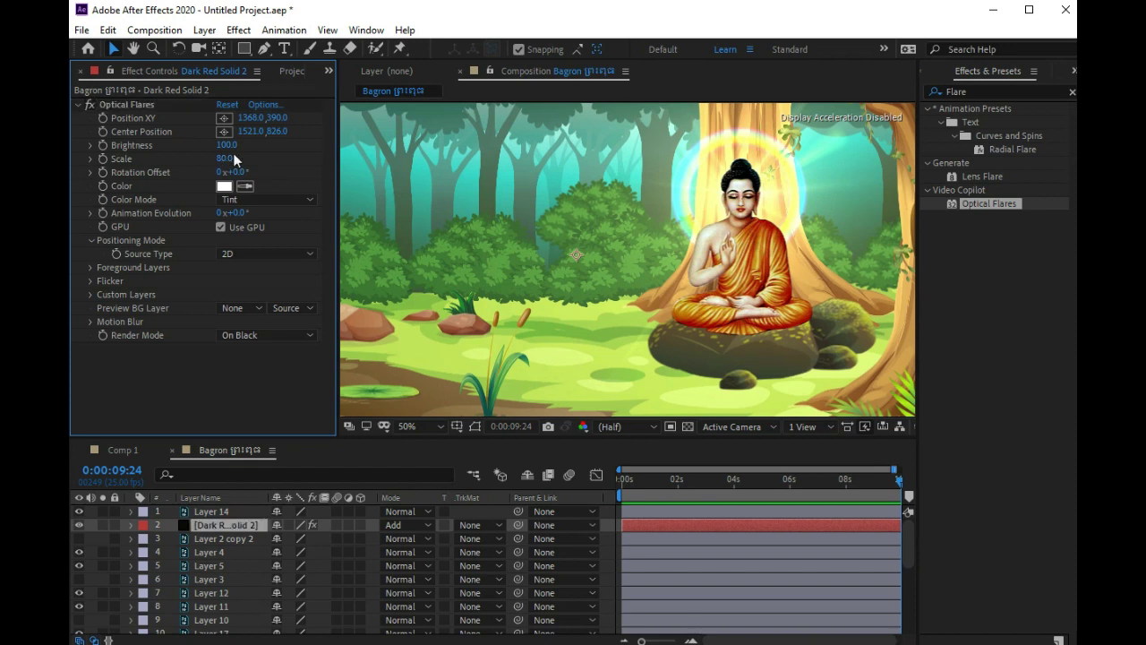
type("208")
type("65")
key("Return")
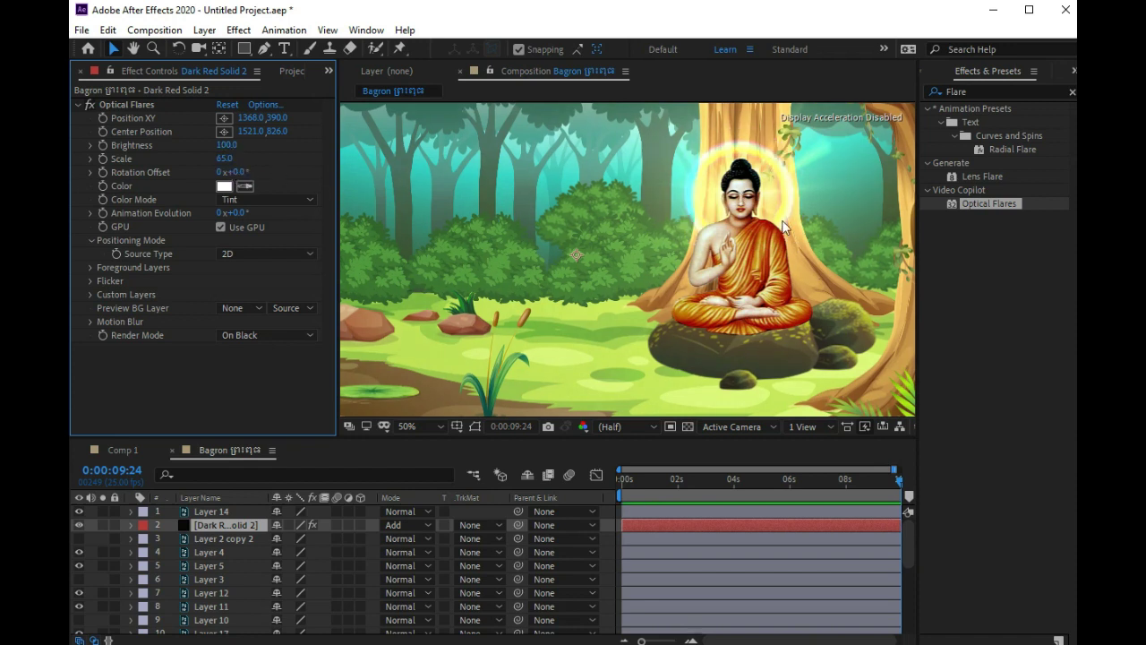
left_click(762, 463)
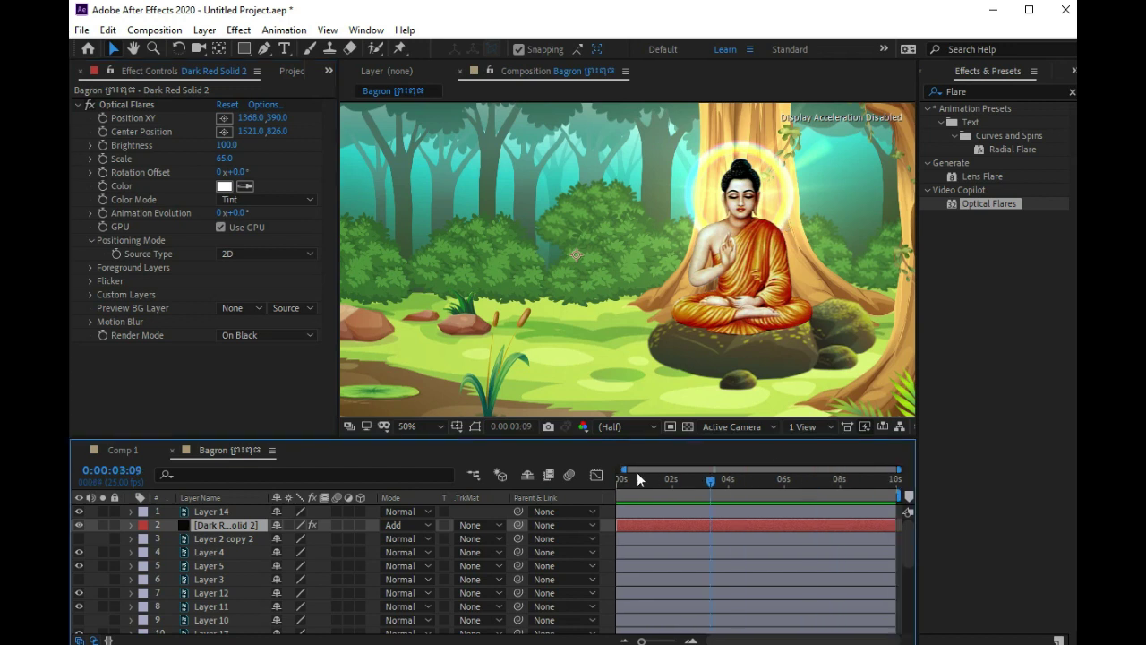
key("Home")
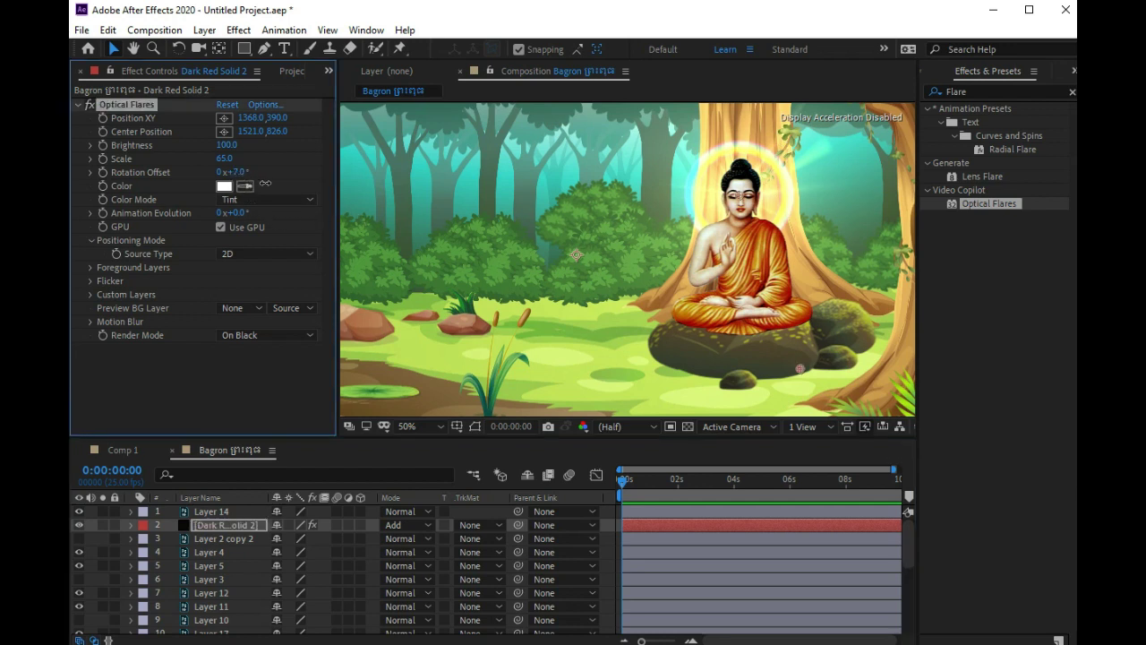
Reset the flare's Animation Evolution and Rotation Offset to 0°.
mouse_move(232, 172)
left_mouse_down()
mouse_move(317, 186)
mouse_move(264, 199)
mouse_move(328, 222)
mouse_move(202, 218)
mouse_move(261, 218)
mouse_move(238, 224)
left_mouse_up()
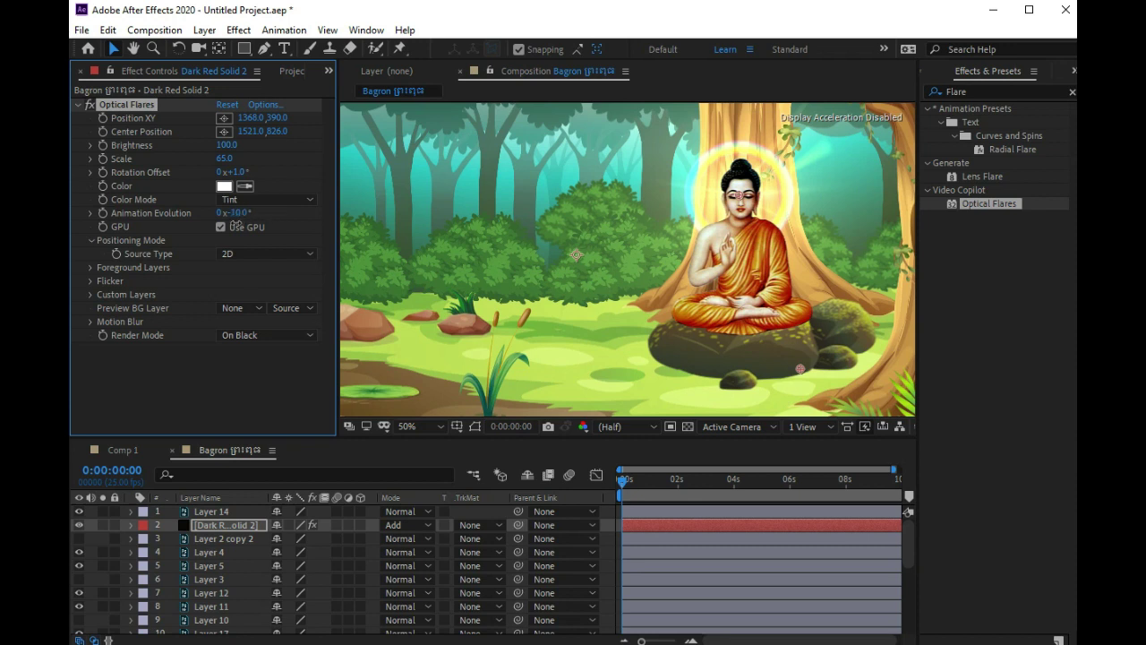
left_click(237, 213)
type("-4")
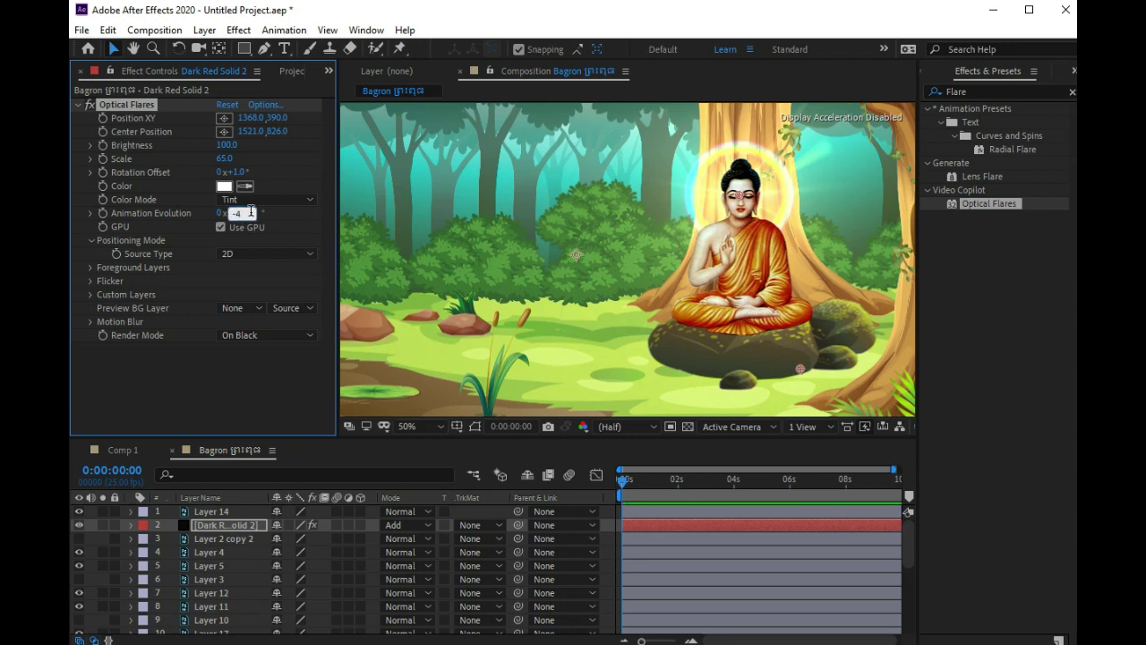
left_click_drag(252, 212, 228, 221)
key("Return")
left_click(242, 172)
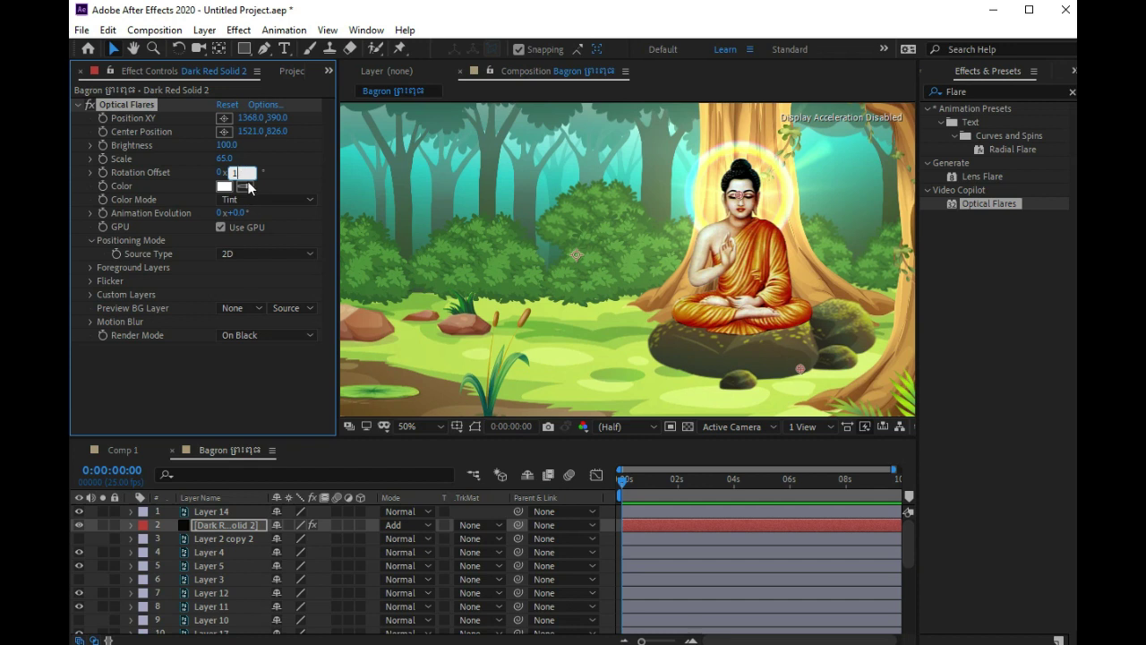
type("0")
left_click(266, 383)
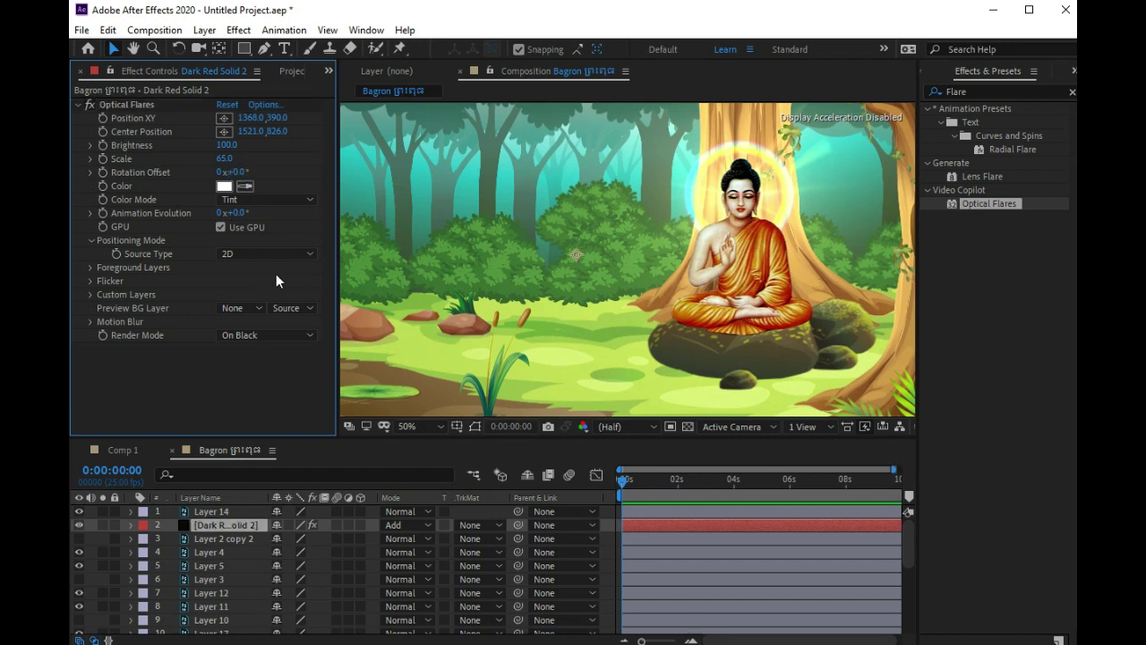
Keyframe Rotation Offset from 0° at the start to 355° at the last frame.
left_click(100, 171)
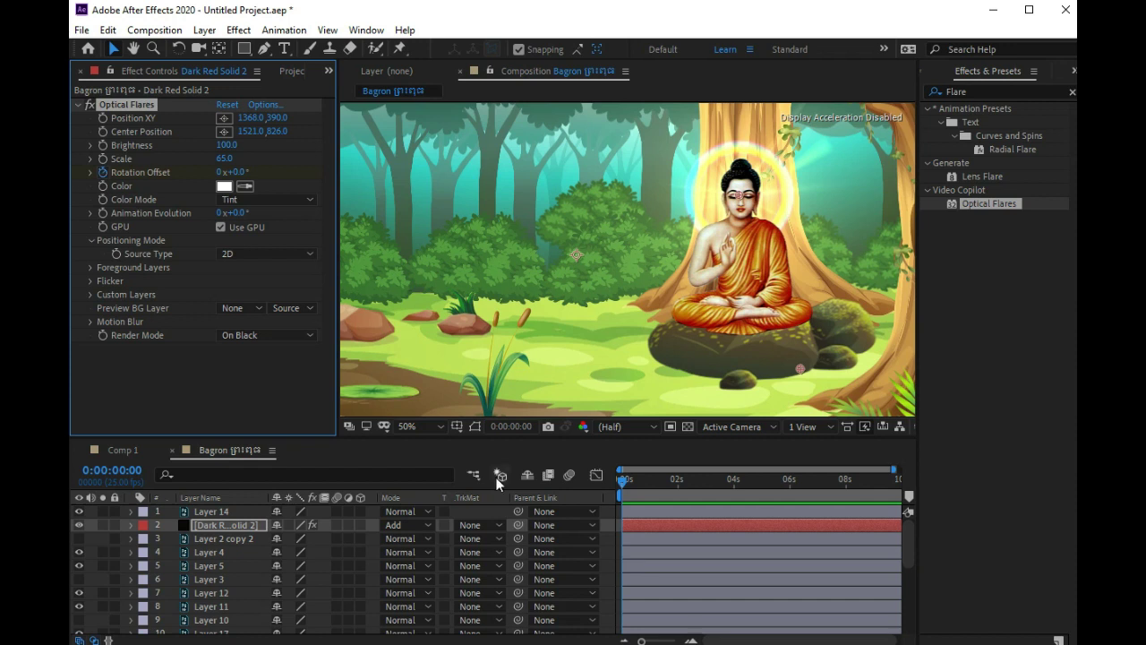
left_click_drag(622, 481, 949, 524)
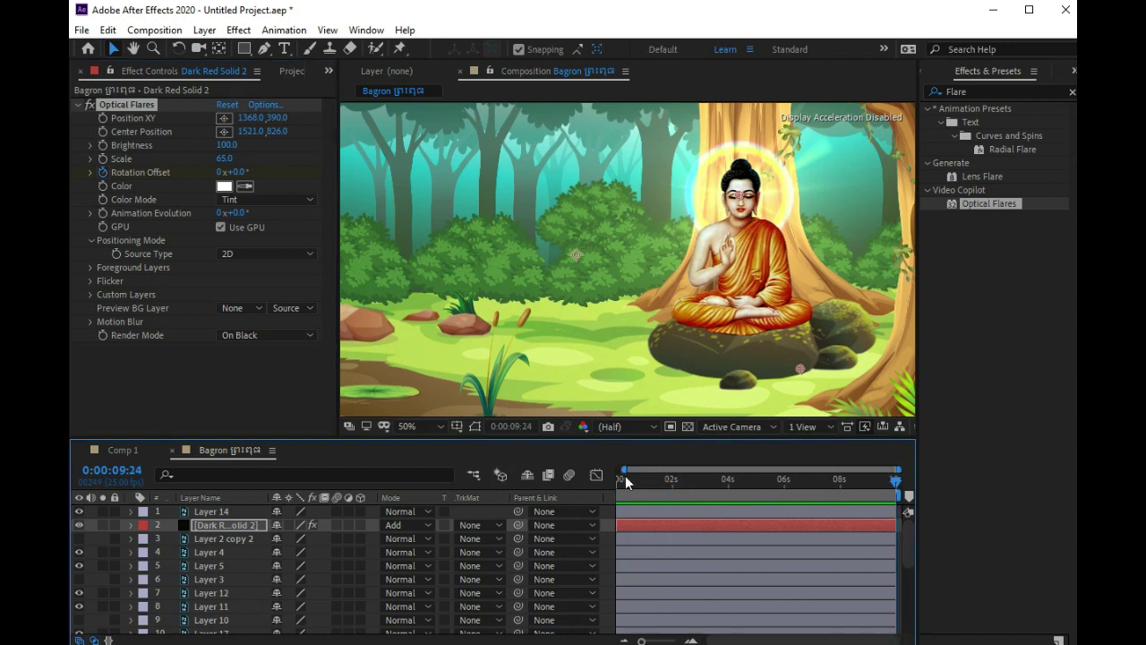
left_click_drag(616, 488, 620, 488)
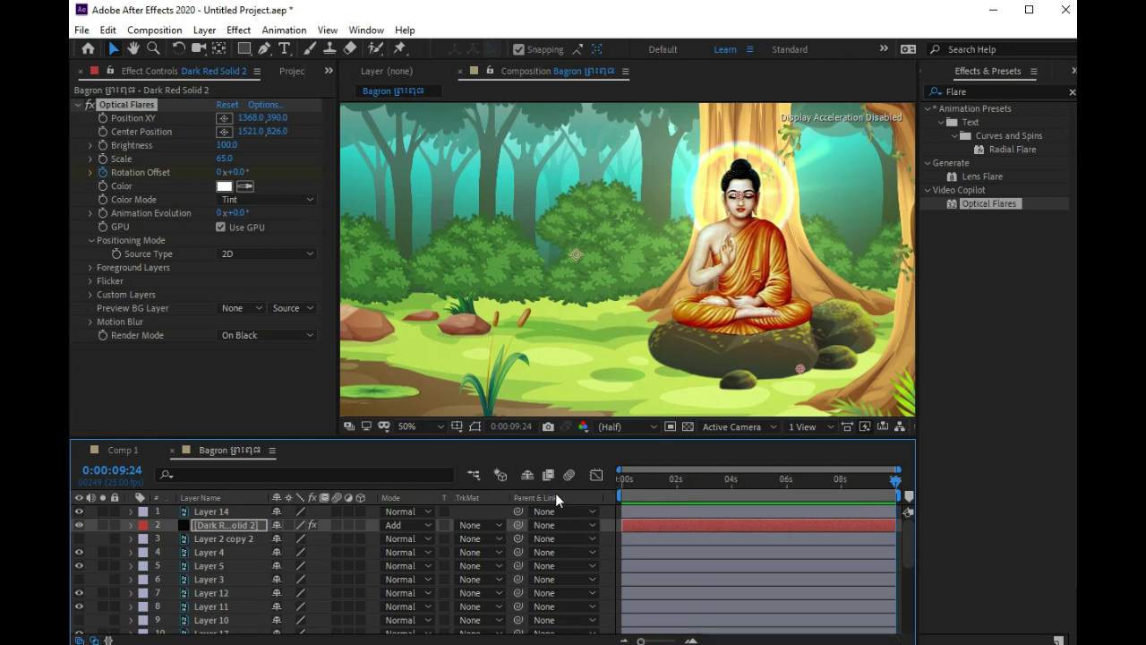
left_click_drag(238, 172, 219, 172)
key("shift+Page_Up")
key("Home")
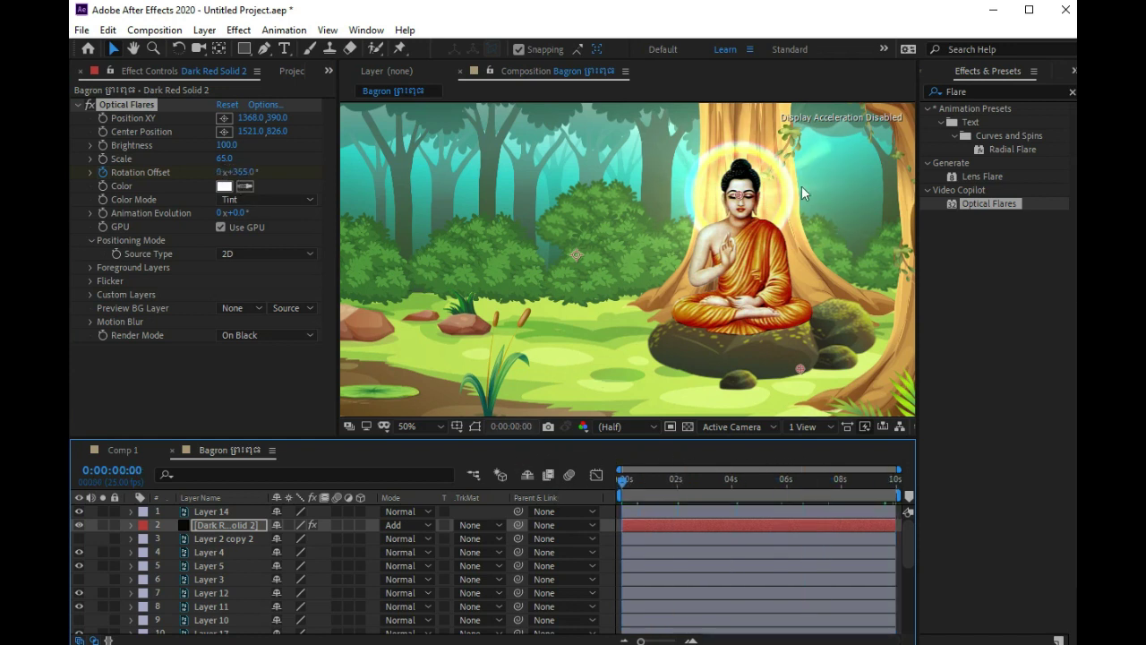
left_click(1065, 79)
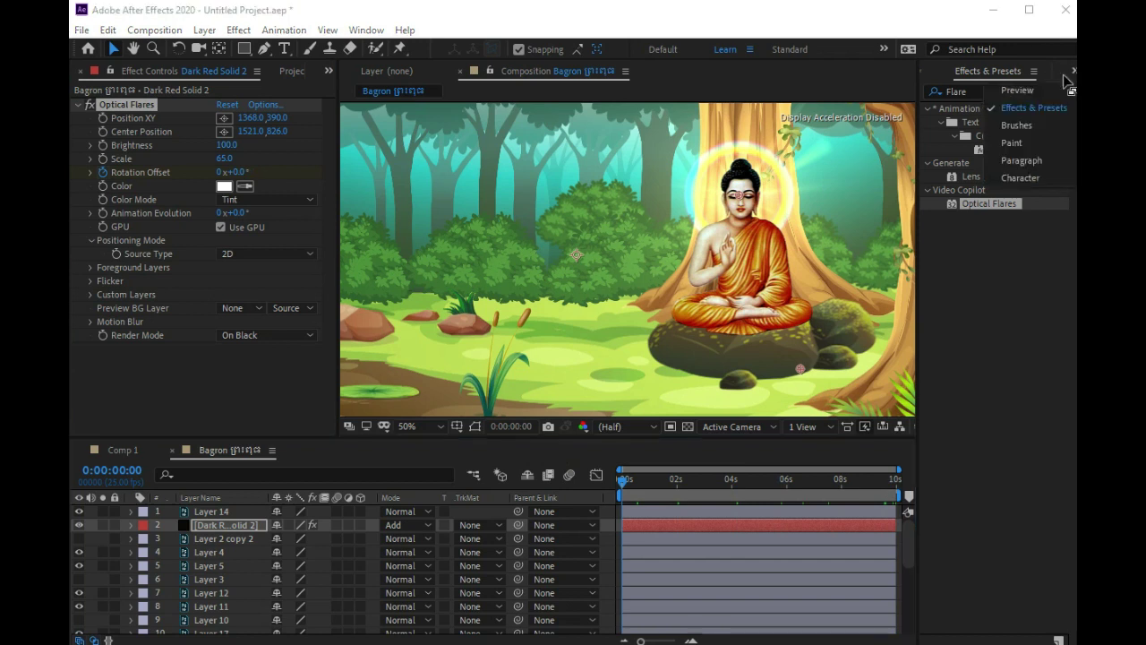
Swap in the Preview panel and play a preview of the rotating halo.
left_click(1016, 91)
left_click(998, 94)
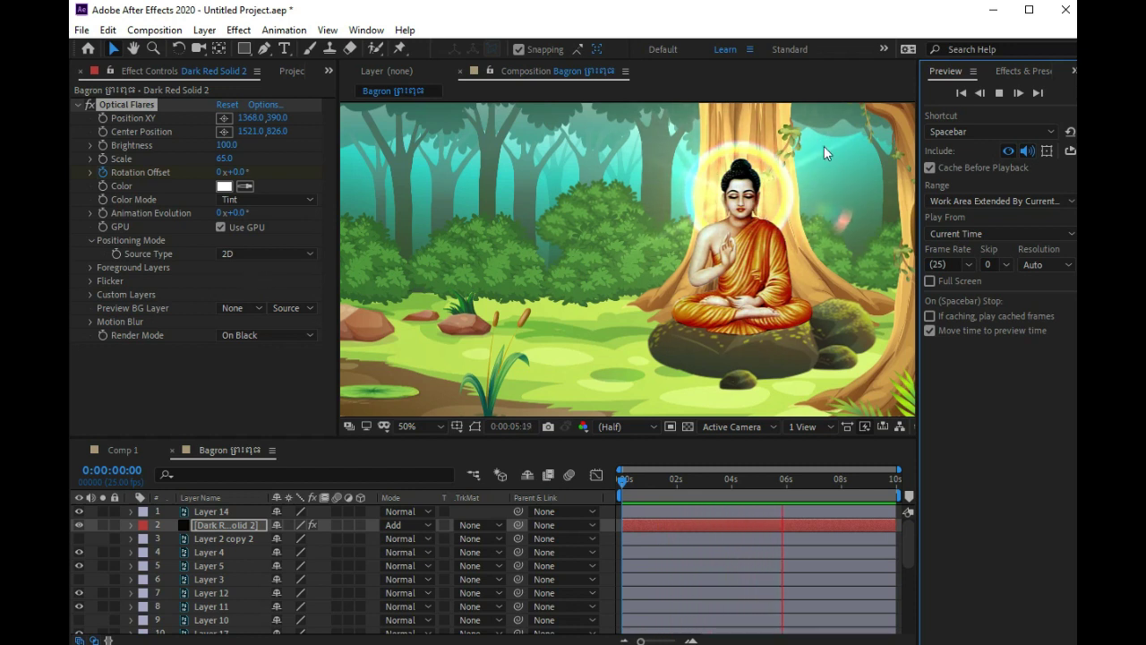
left_click(1000, 93)
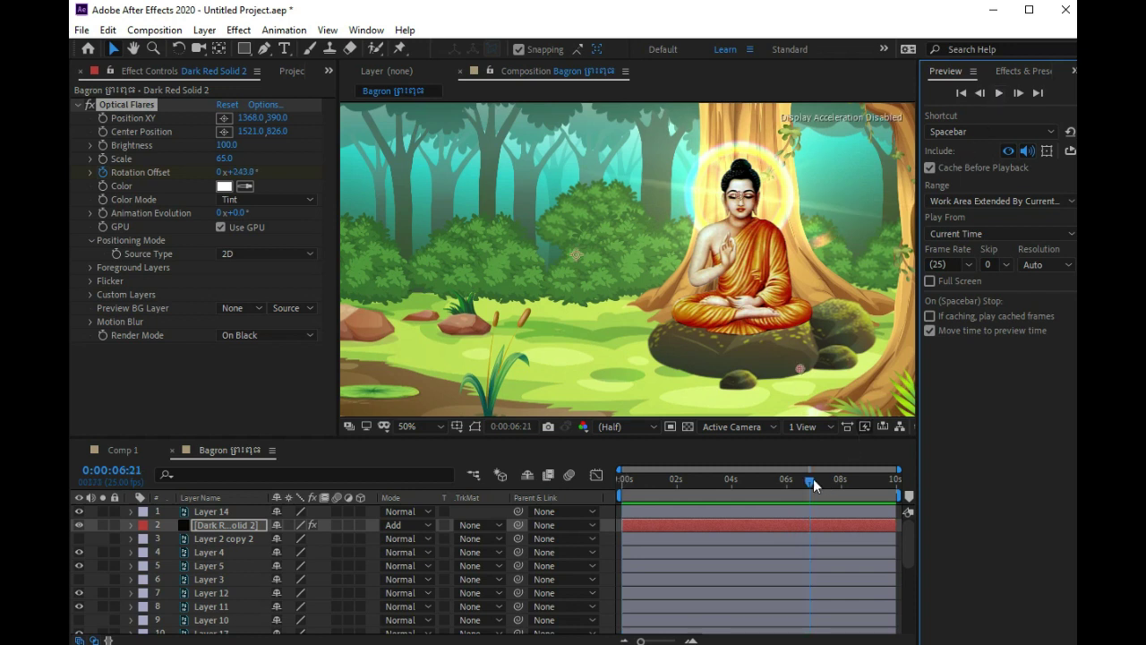
Re-set Rotation Offset to 355° at the last frame and preview the animation again.
left_click_drag(809, 481, 919, 488)
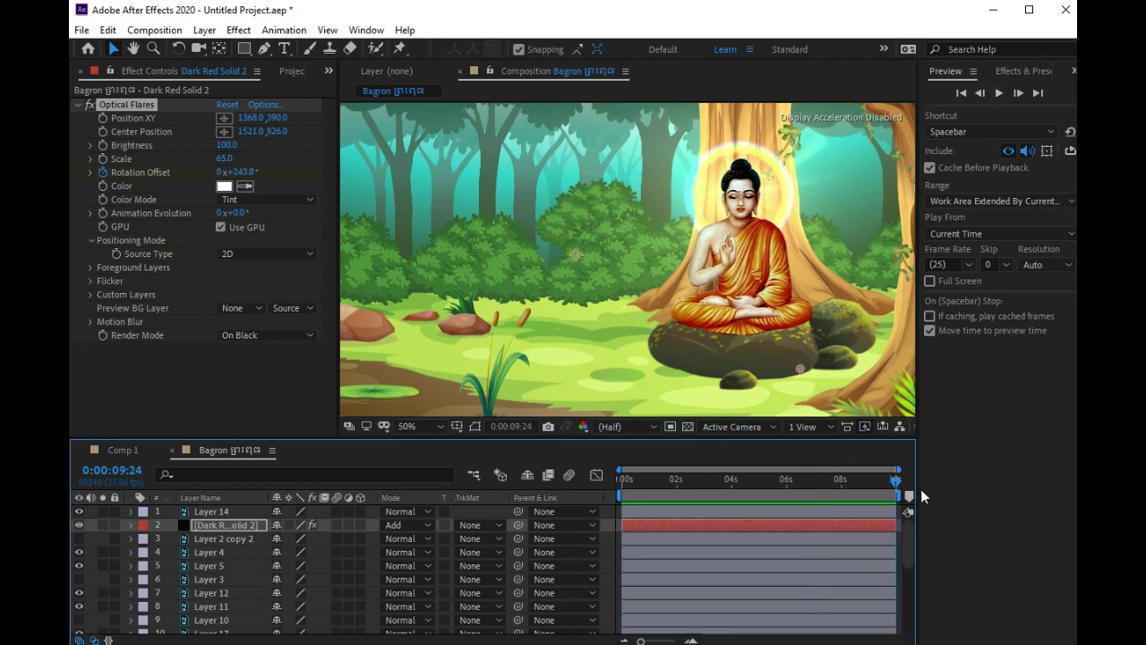
mouse_move(237, 172)
left_mouse_down()
mouse_move(271, 170)
mouse_move(204, 201)
mouse_move(215, 202)
left_mouse_up()
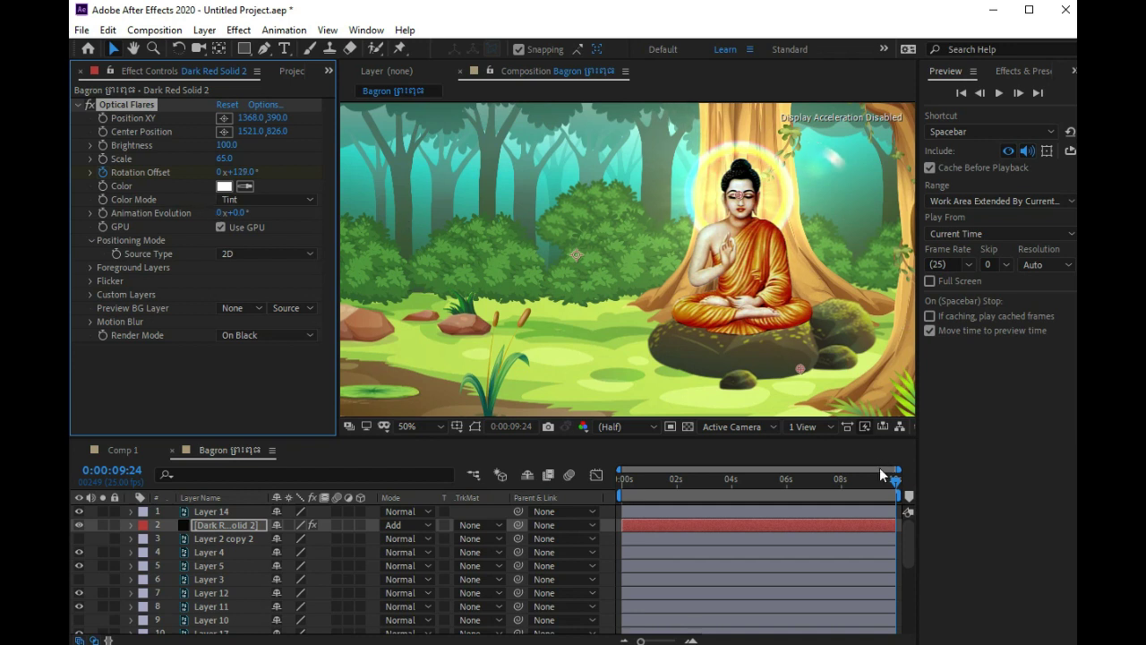
left_click_drag(896, 484, 530, 478)
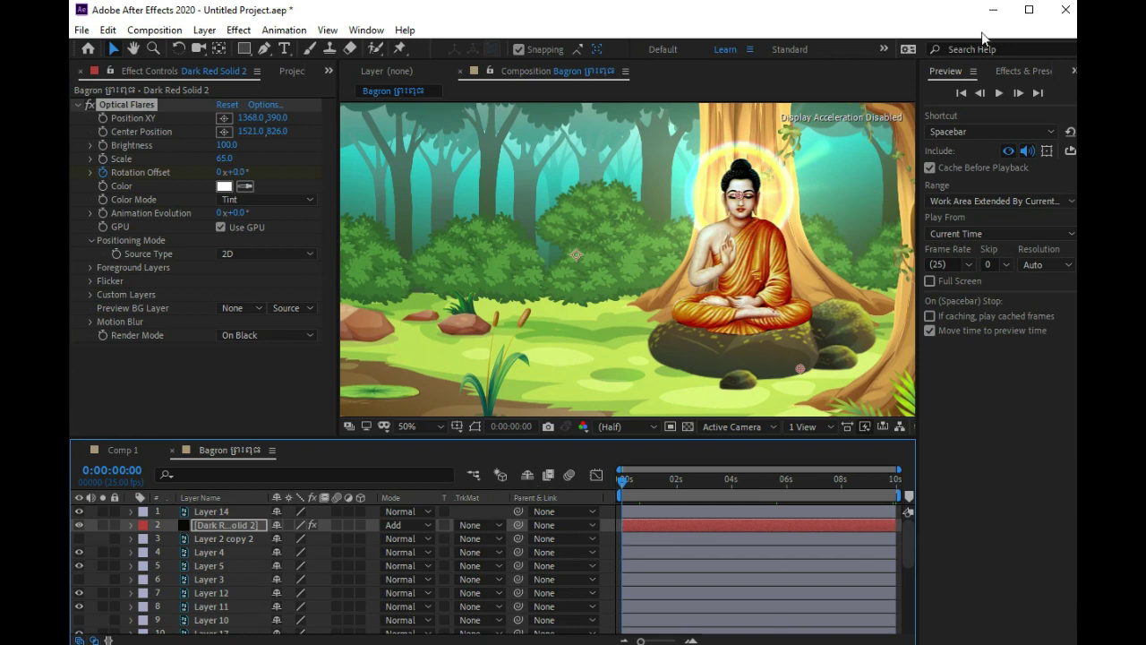
left_click(998, 93)
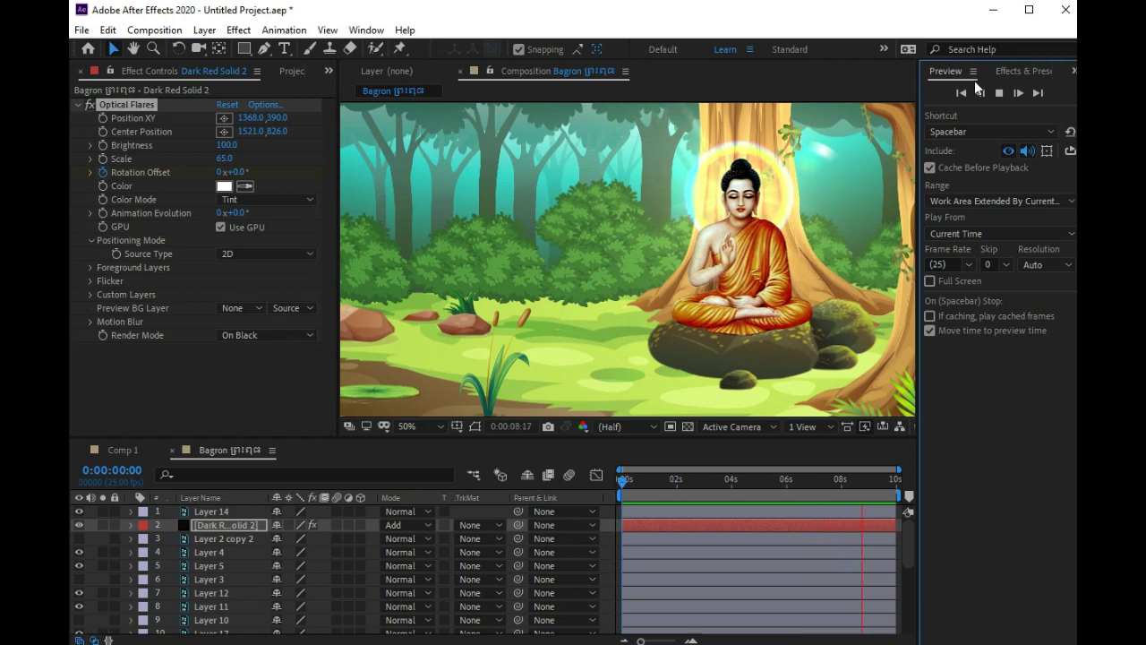
key("space")
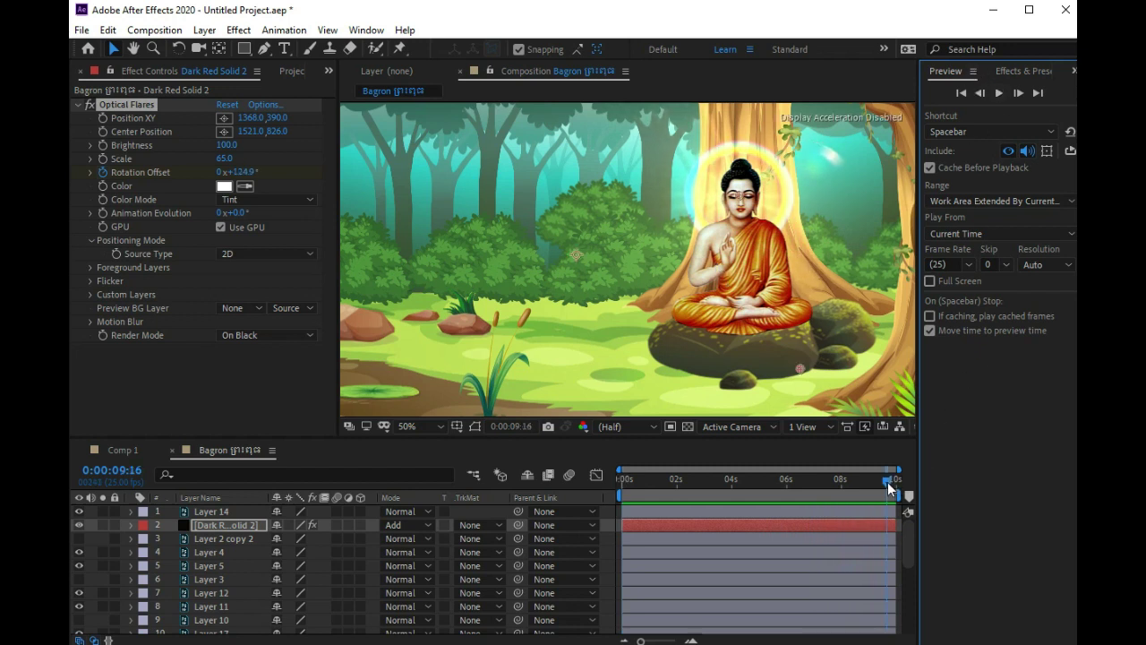
Set a Scale keyframe of 65.0 at the composition start.
left_click_drag(887, 482, 609, 498)
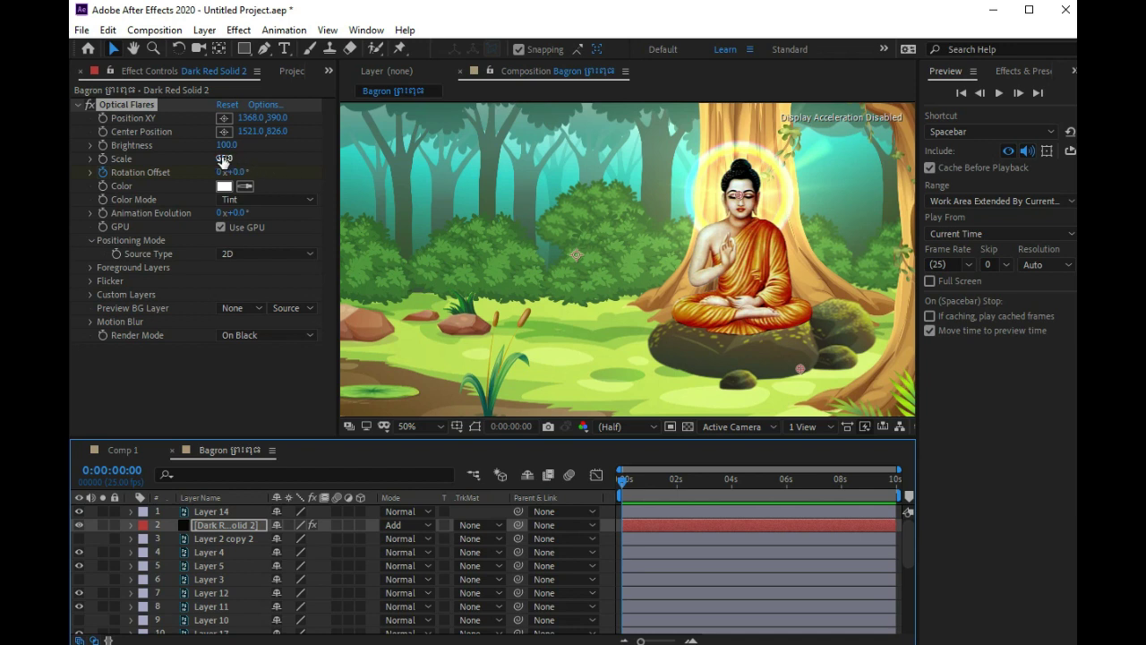
left_click(105, 163)
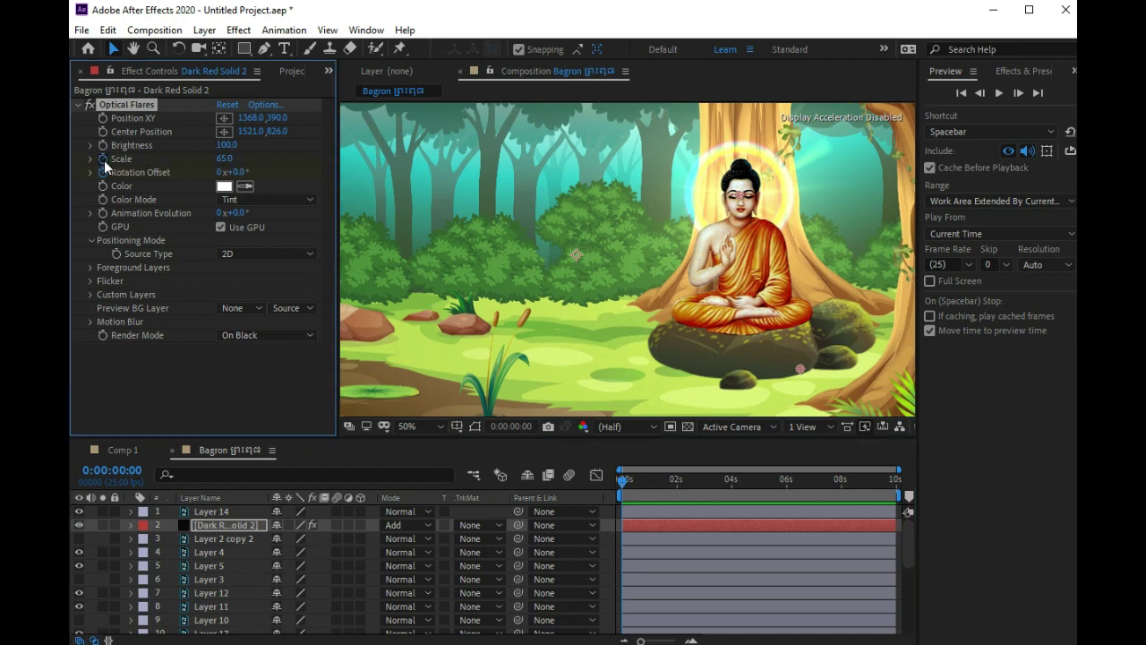
left_click_drag(623, 483, 650, 499)
At one second, set the Optical Flares Scale to 40, then change it to 50.
left_click_drag(228, 172, 237, 177)
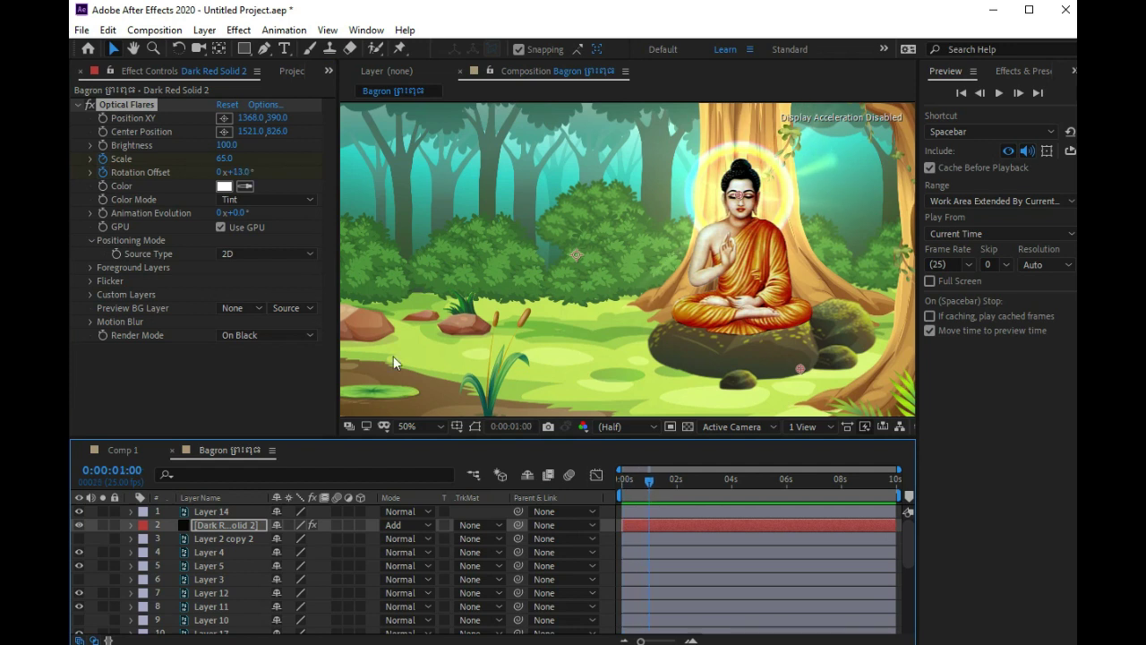
left_click(225, 158)
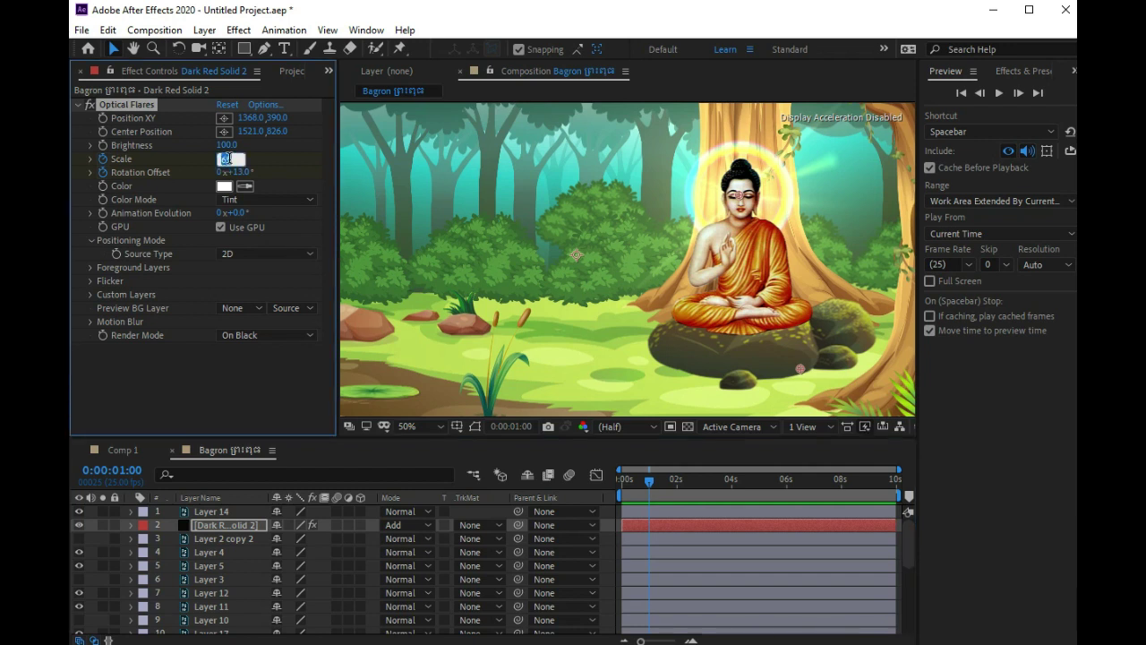
type("4")
left_click(286, 156)
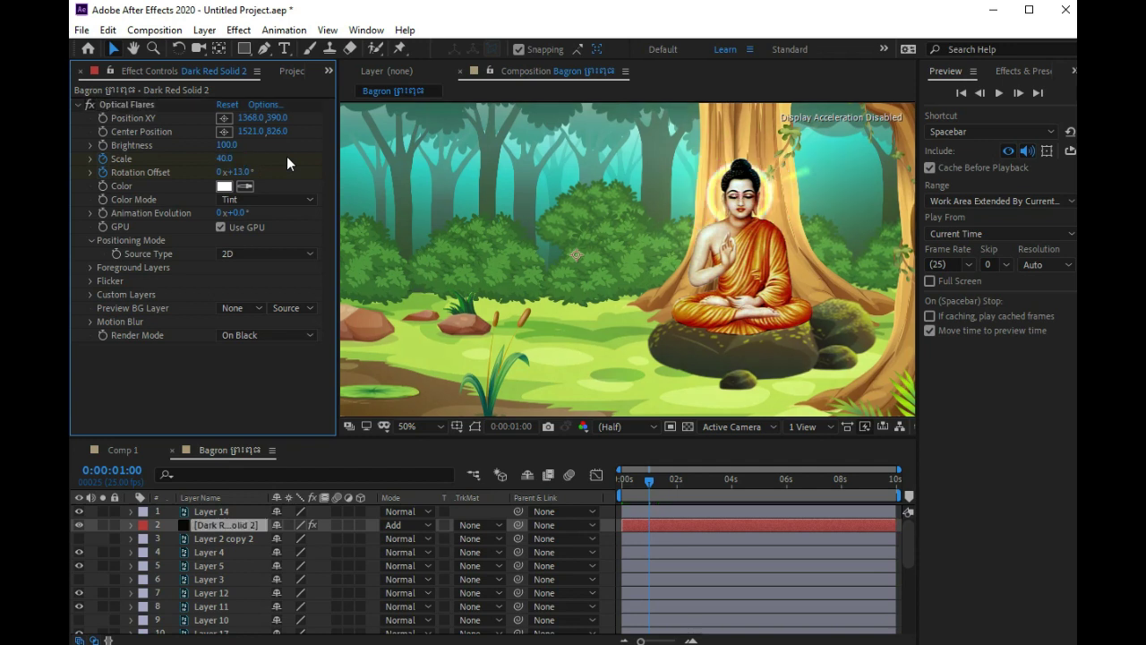
left_click(225, 158)
type("50")
left_click(283, 160)
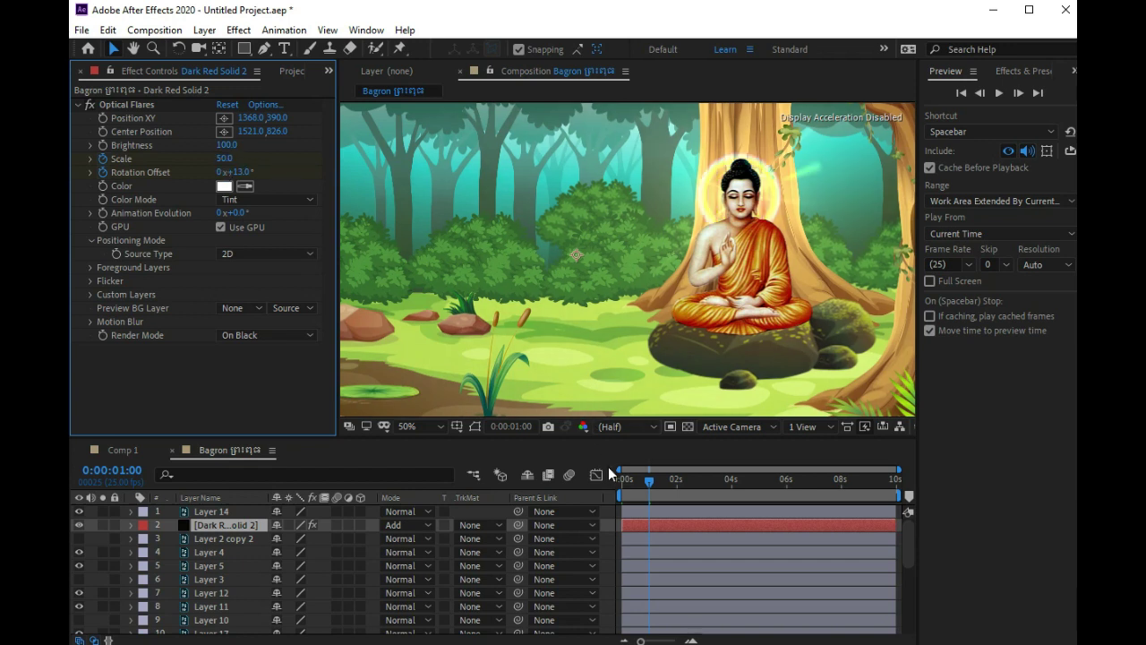
Key the halo's Scale to 65 at about two seconds and 55 about a second later.
mouse_move(649, 485)
left_mouse_down()
mouse_move(598, 497)
mouse_move(663, 491)
left_mouse_up()
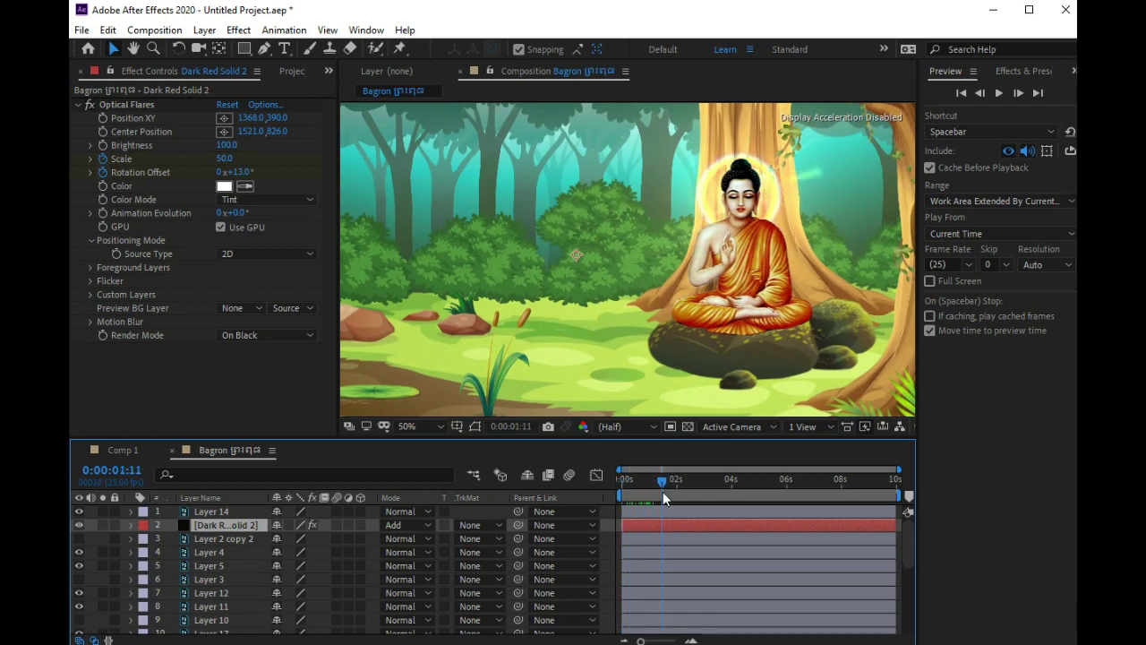
left_click_drag(669, 493, 678, 499)
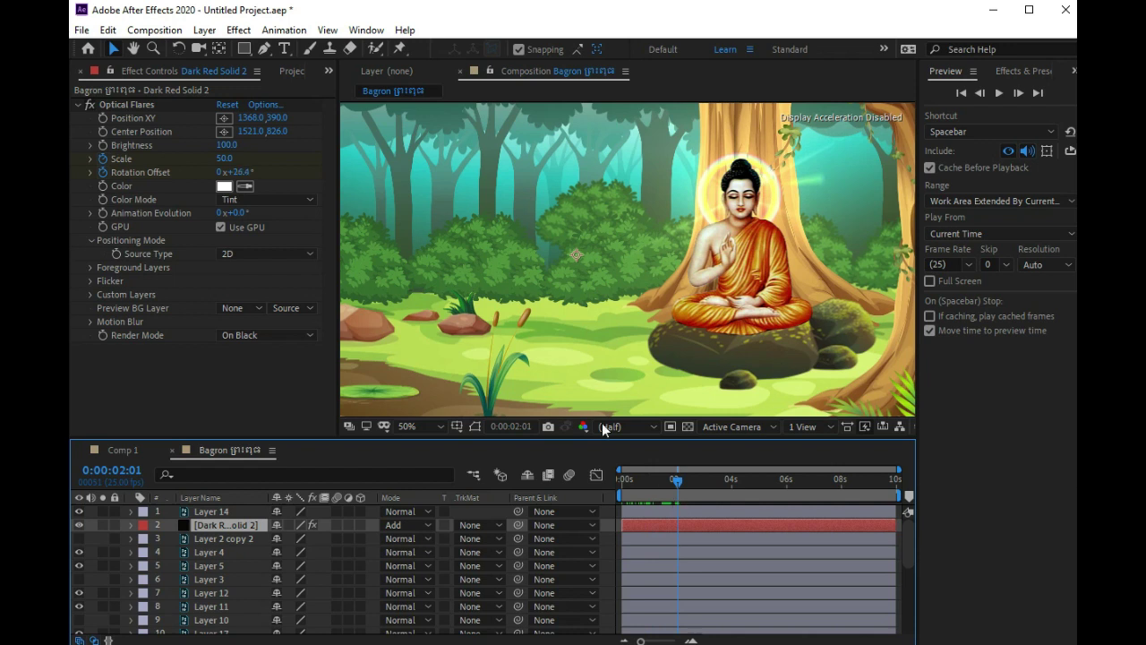
left_click(224, 159)
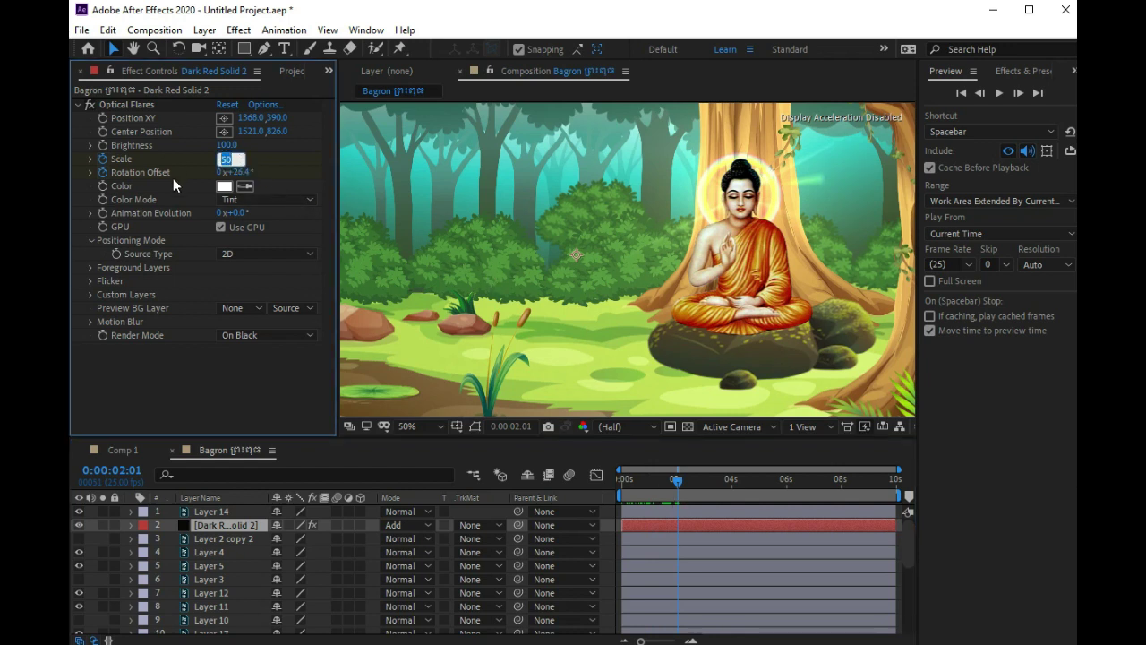
type("65")
left_click_drag(678, 481, 703, 484)
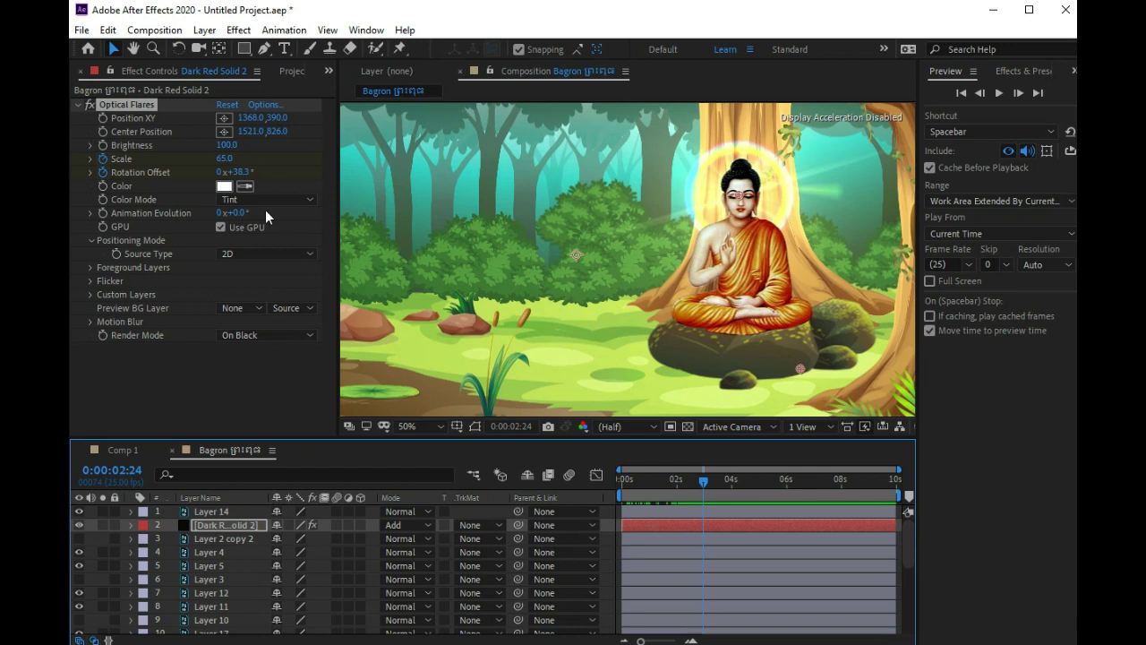
left_click(223, 159)
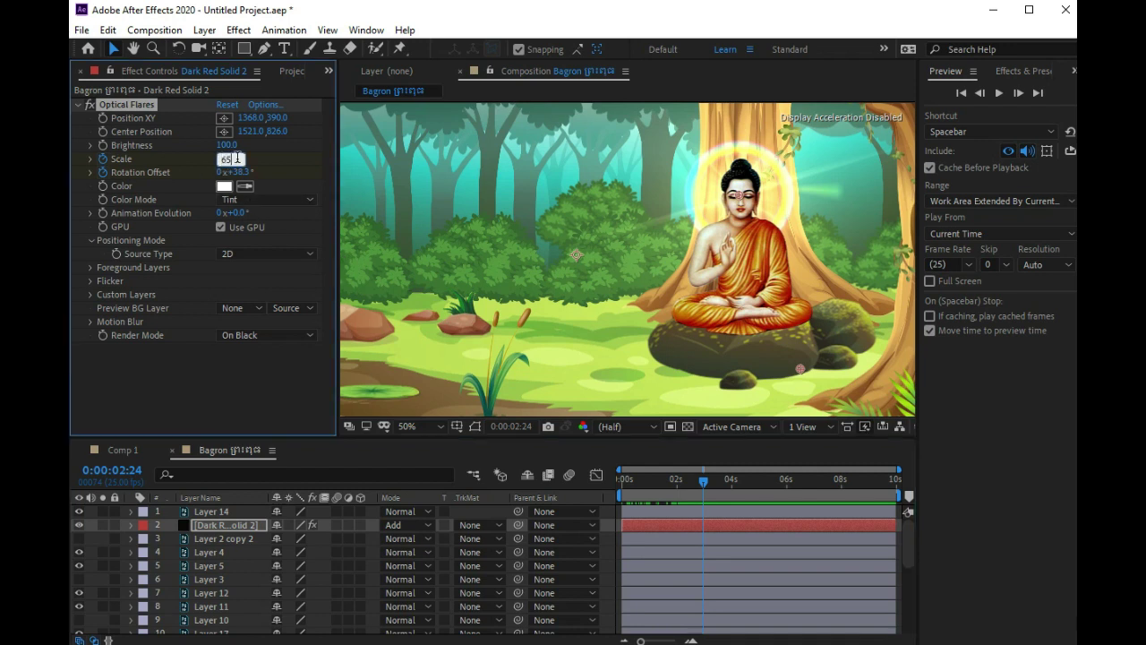
left_click_drag(238, 158, 213, 177)
type("55")
left_click(723, 480)
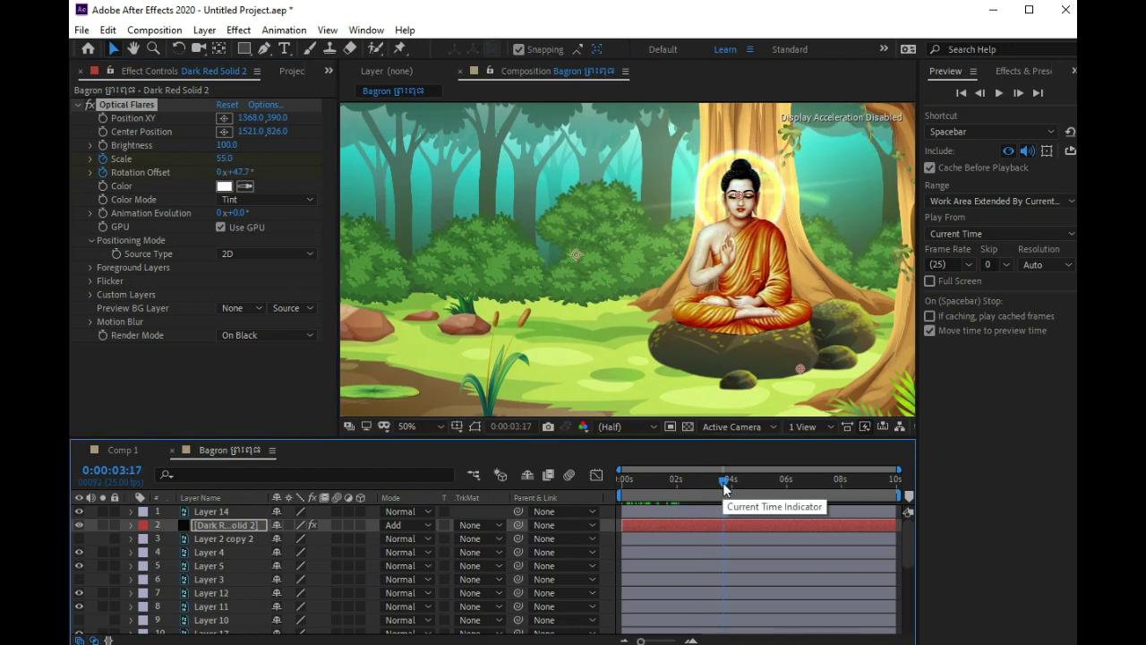
Key Scale 65 at 0:00:04:00 and 55 at around 0:00:05:02.
left_click_drag(724, 485, 731, 484)
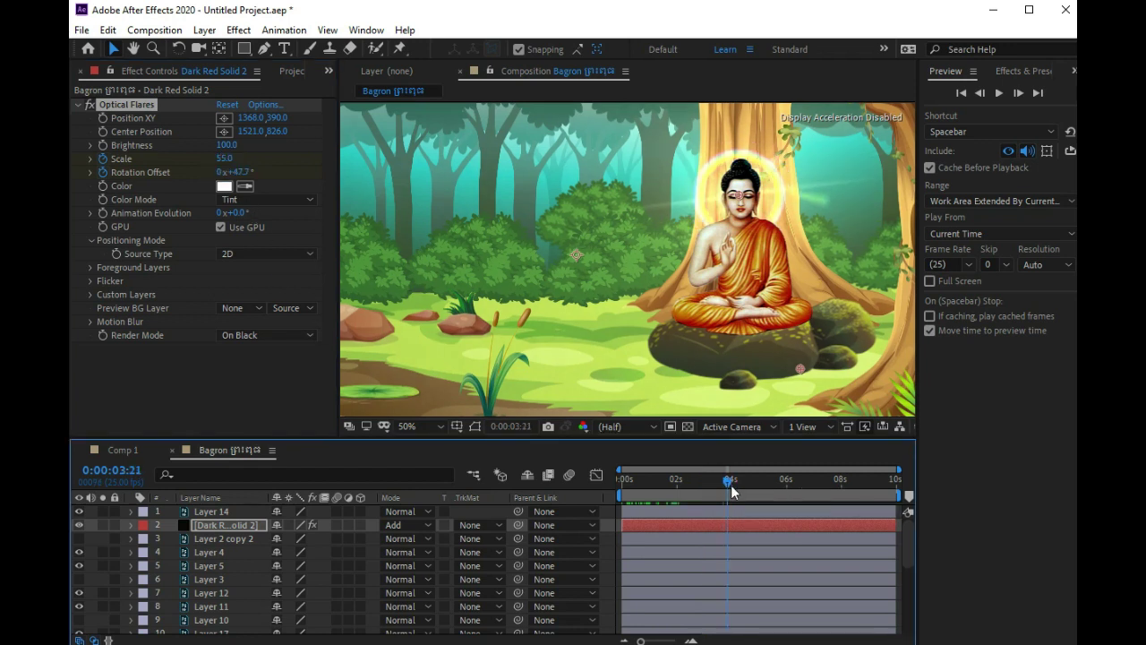
left_click(224, 159)
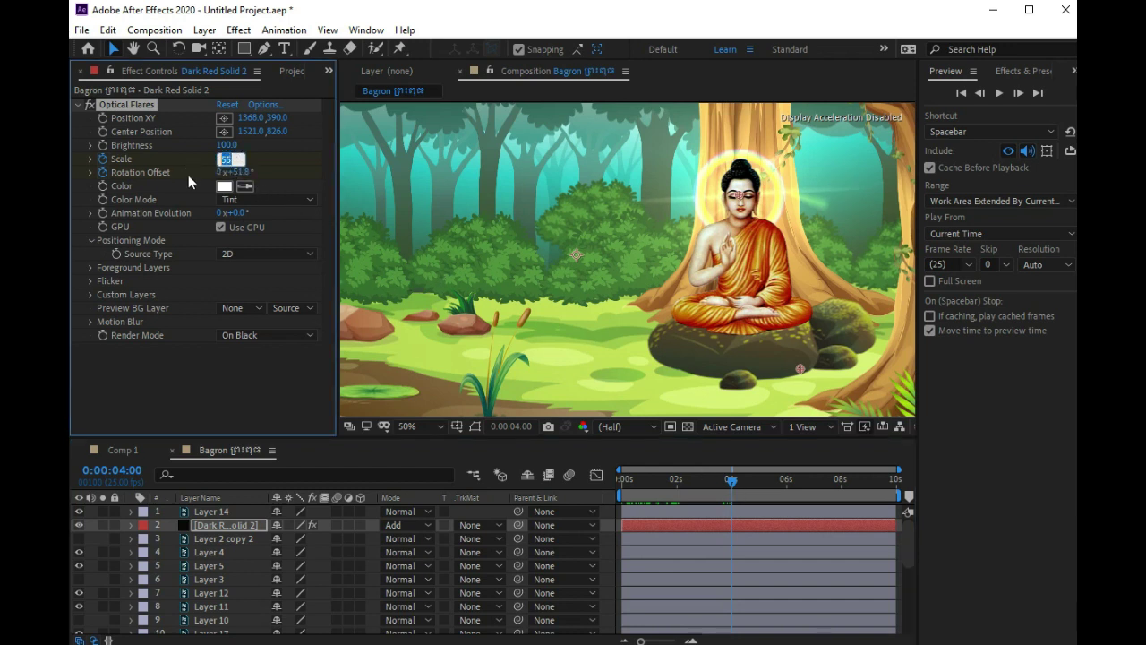
type("65")
left_click(732, 484)
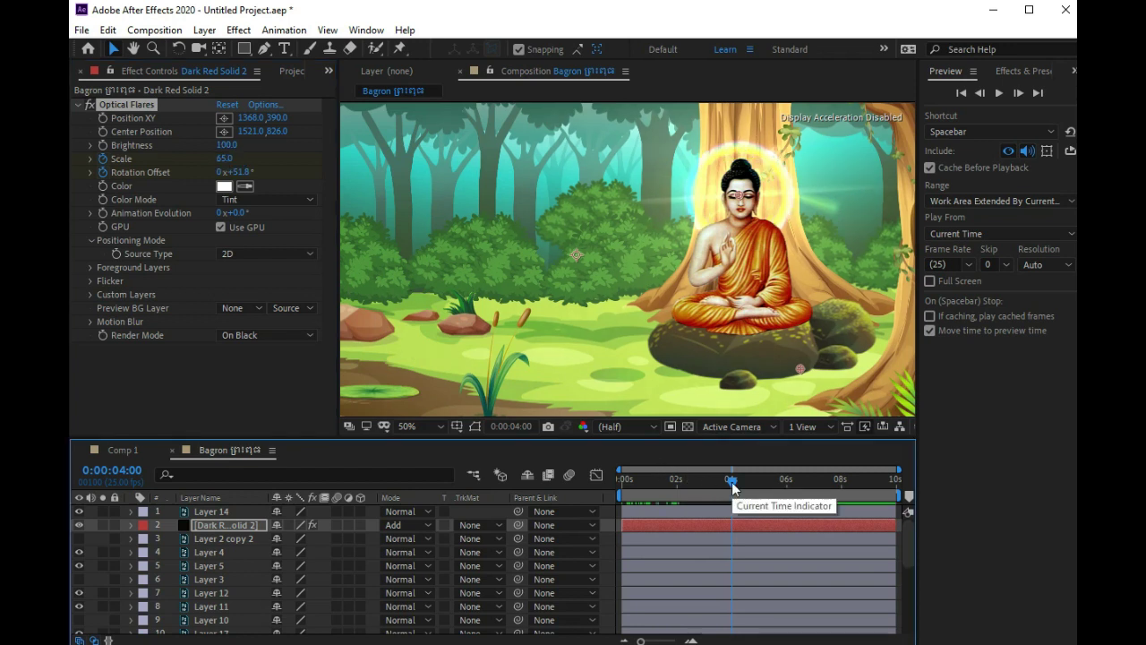
left_click_drag(738, 483, 760, 498)
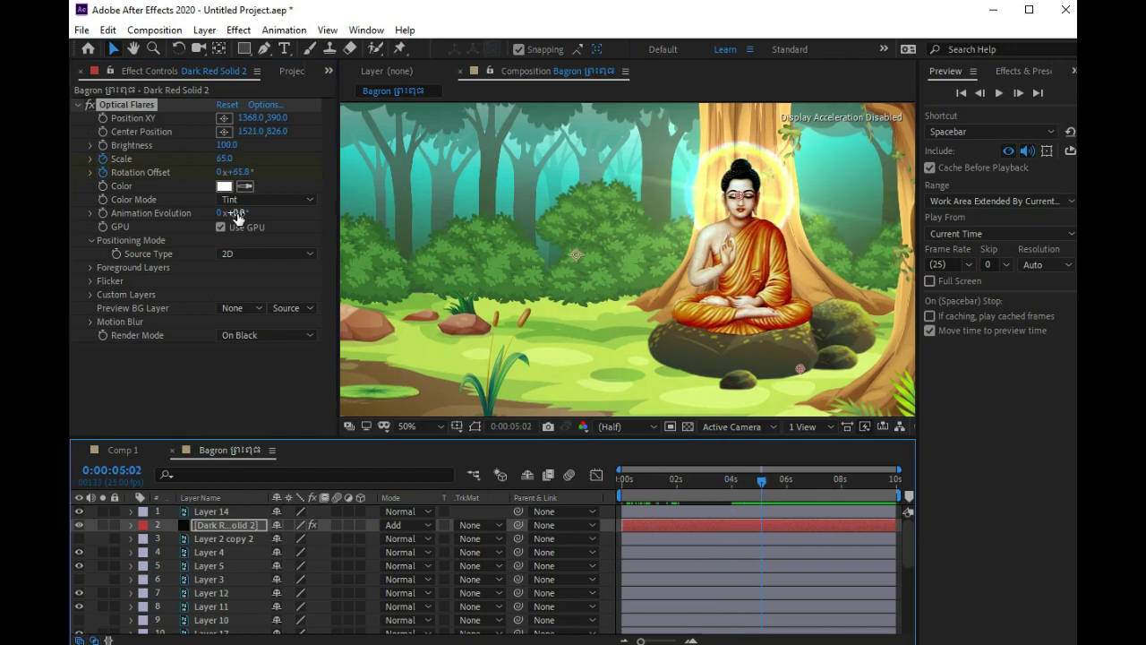
left_click(225, 159)
left_click_drag(229, 157, 202, 167)
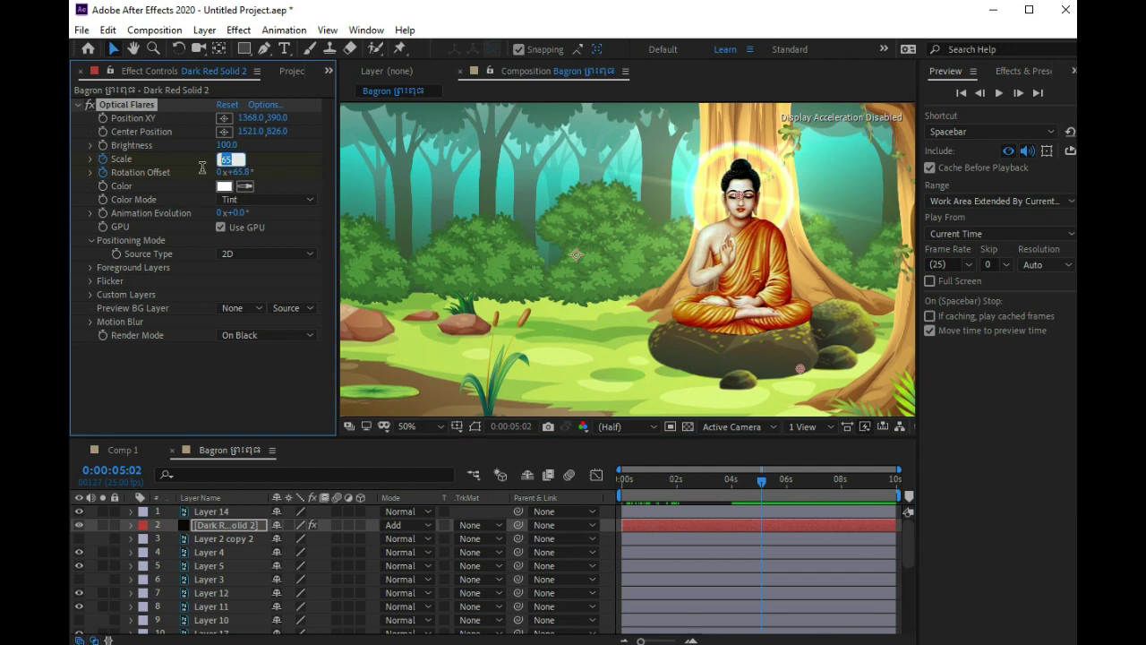
type("55")
mouse_move(758, 478)
left_mouse_down()
mouse_move(782, 505)
mouse_move(609, 460)
left_mouse_up()
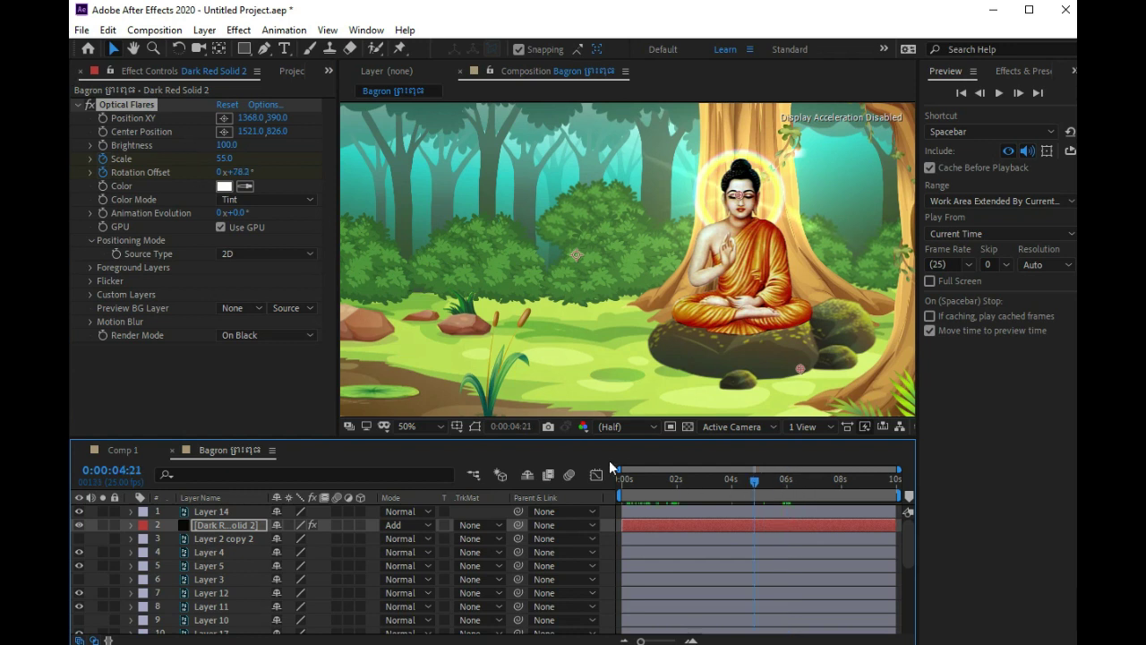
Preview the pulse up to about six seconds, then key Scale 65 near 0:00:06:23.
left_click(1001, 90)
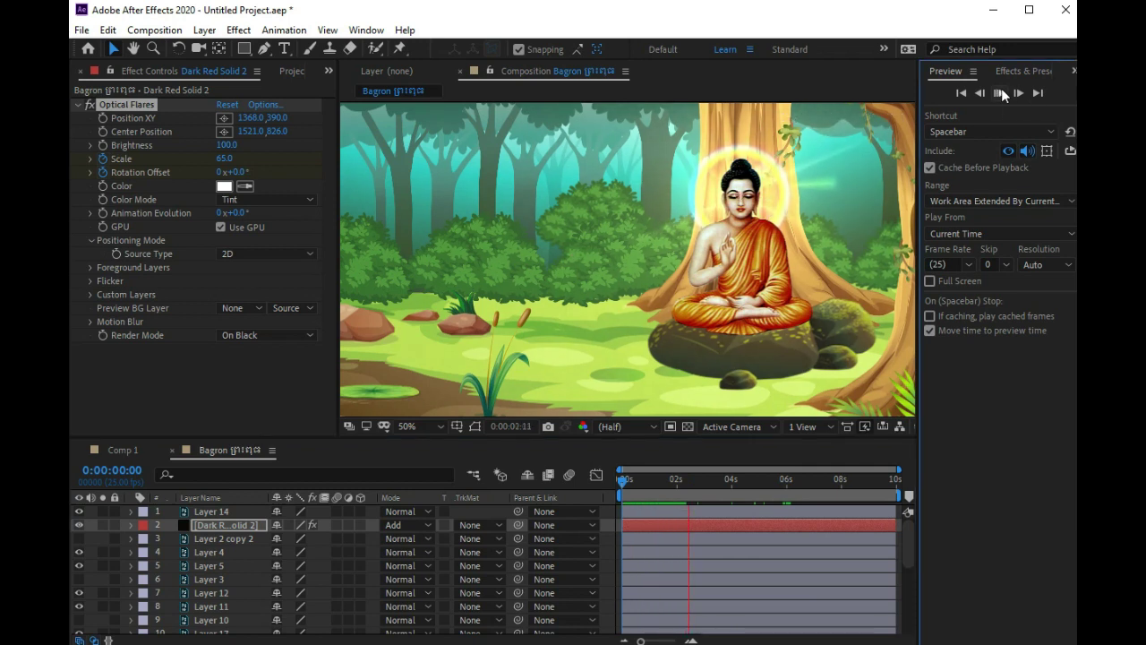
left_click(791, 480)
left_click_drag(790, 542, 815, 544)
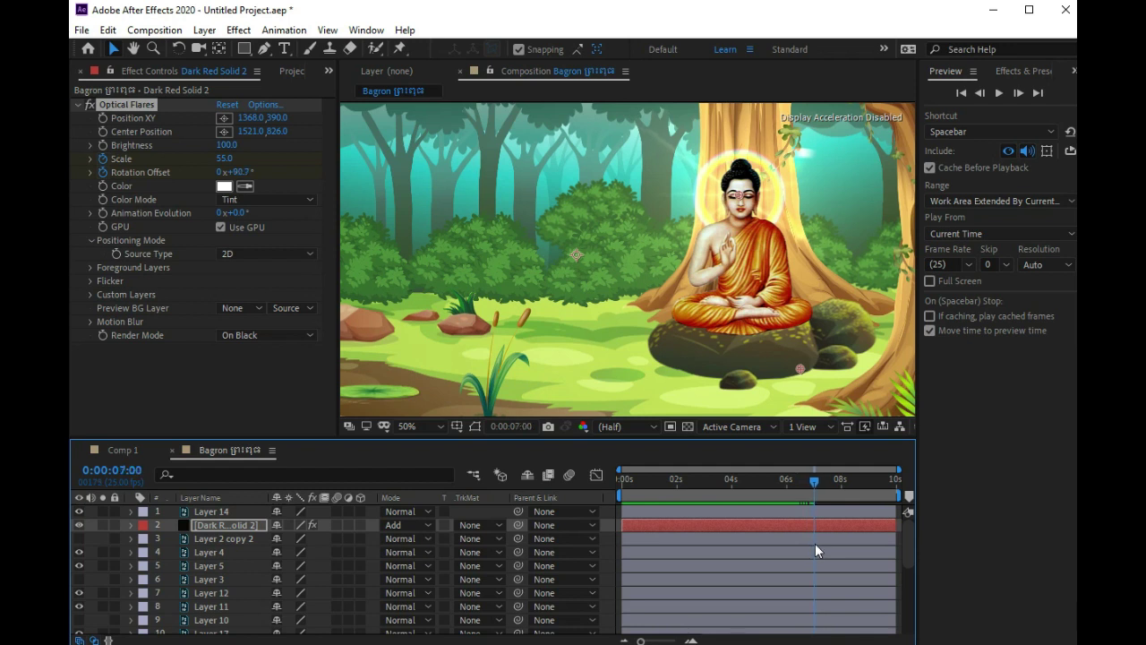
left_click(224, 158)
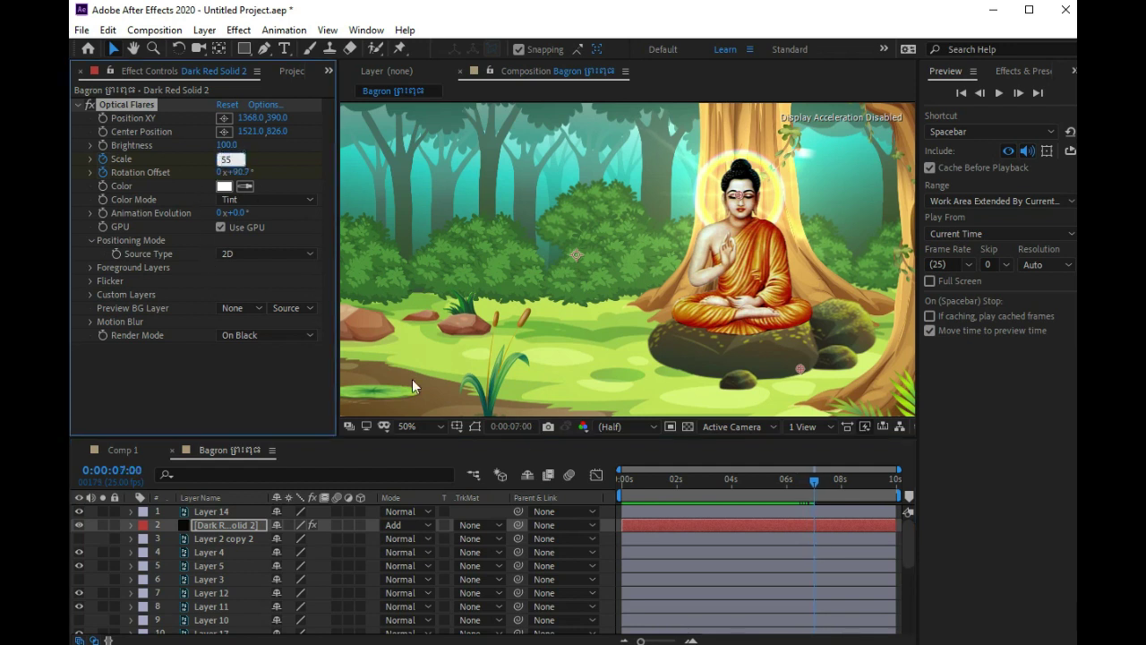
mouse_move(814, 485)
left_mouse_down()
mouse_move(722, 509)
mouse_move(782, 501)
mouse_move(786, 512)
left_mouse_up()
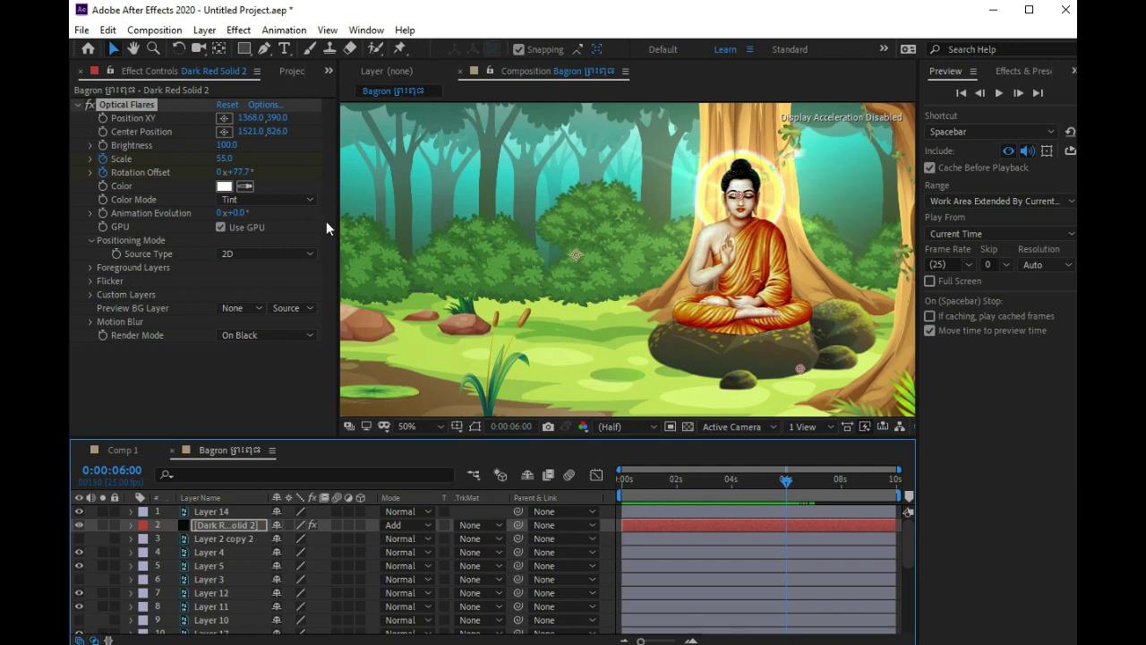
left_click(229, 163)
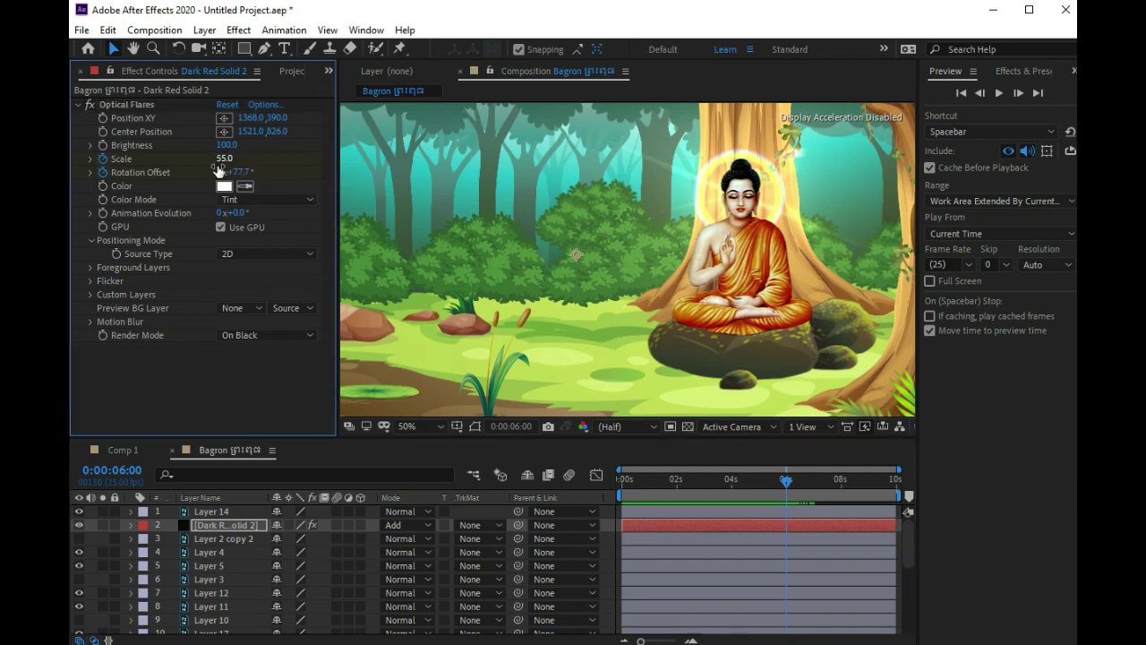
left_click(224, 160)
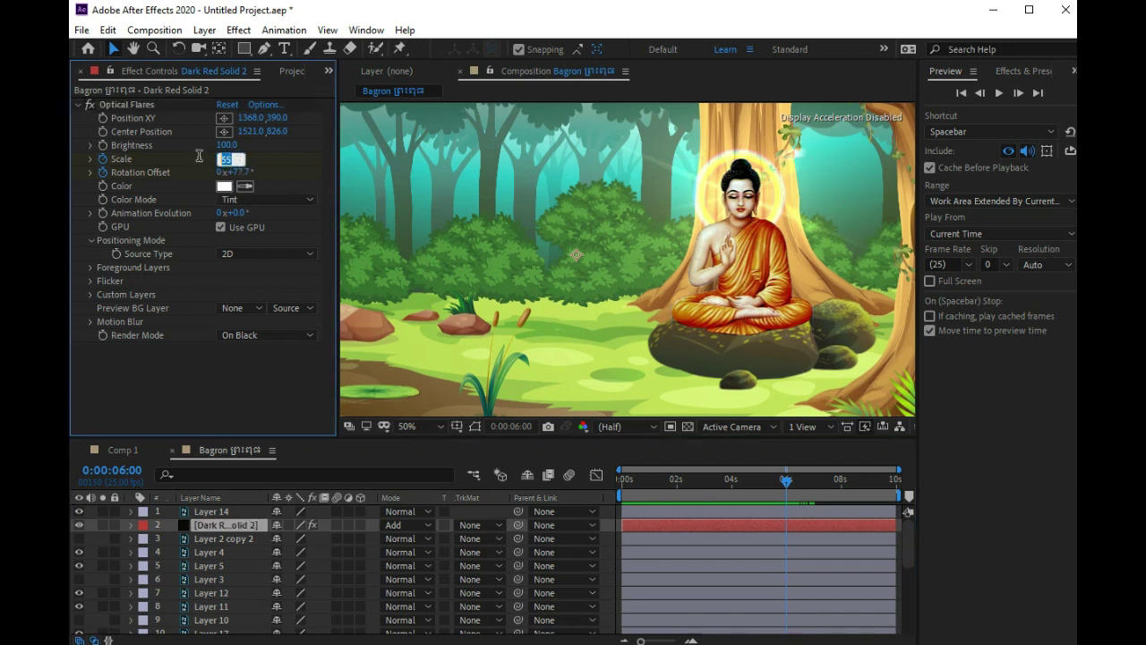
type("65")
left_click_drag(788, 480, 813, 490)
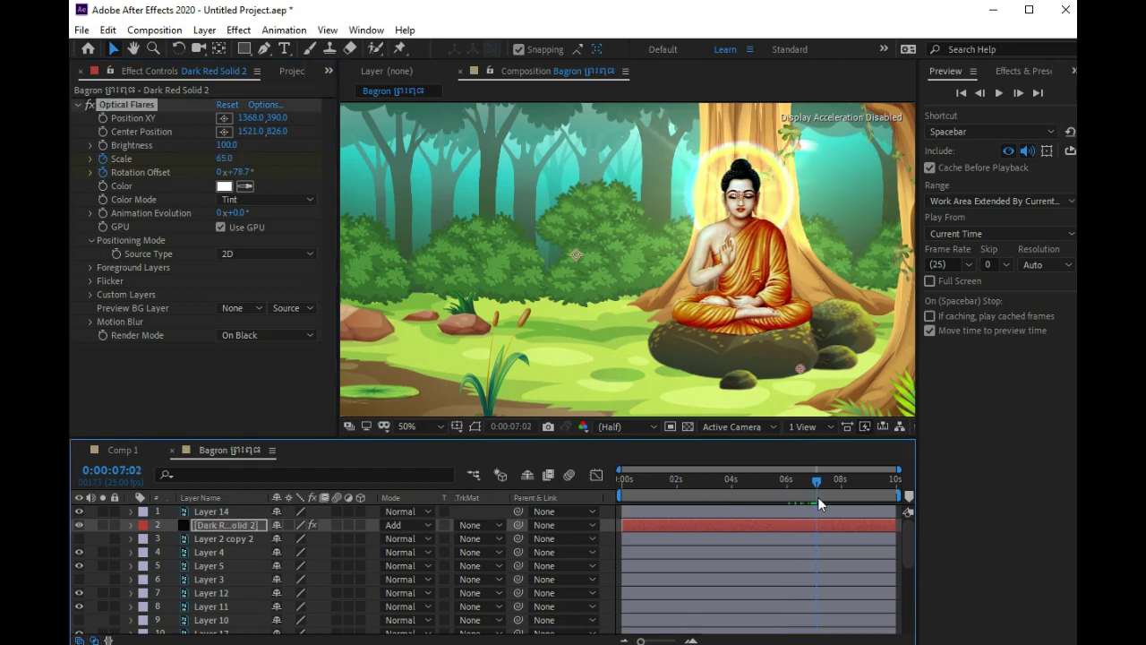
Key Scale 55 around seven seconds, then the alternating 65 at 0:00:08:00.
left_click(226, 159)
left_click_drag(240, 159, 213, 175)
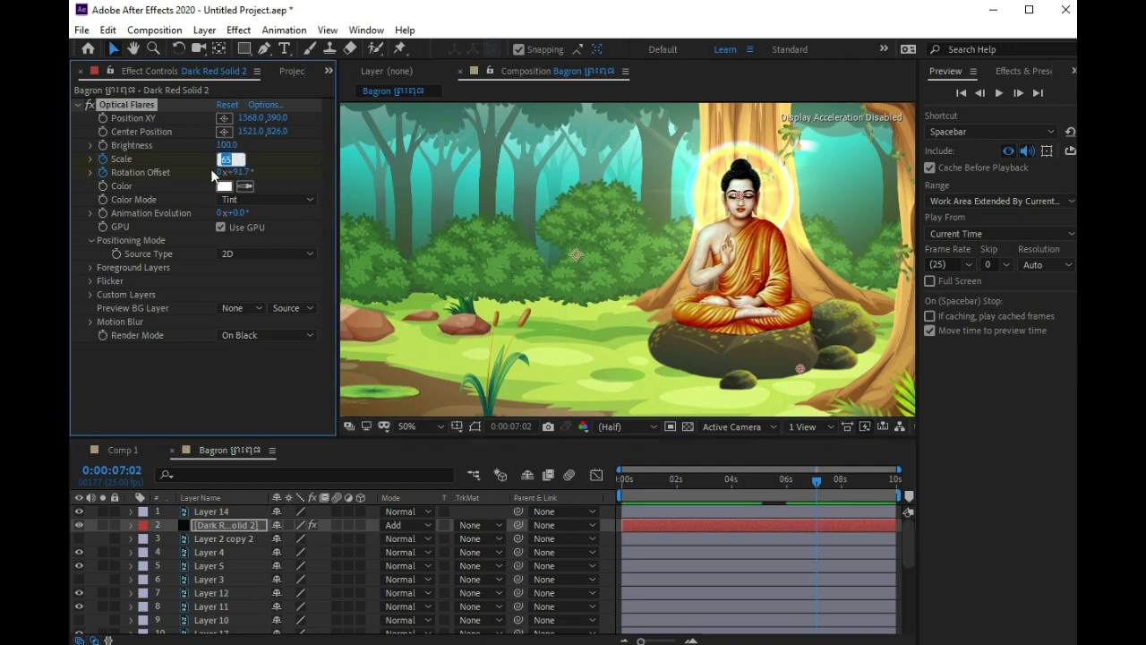
type("5")
left_click_drag(814, 481, 835, 495)
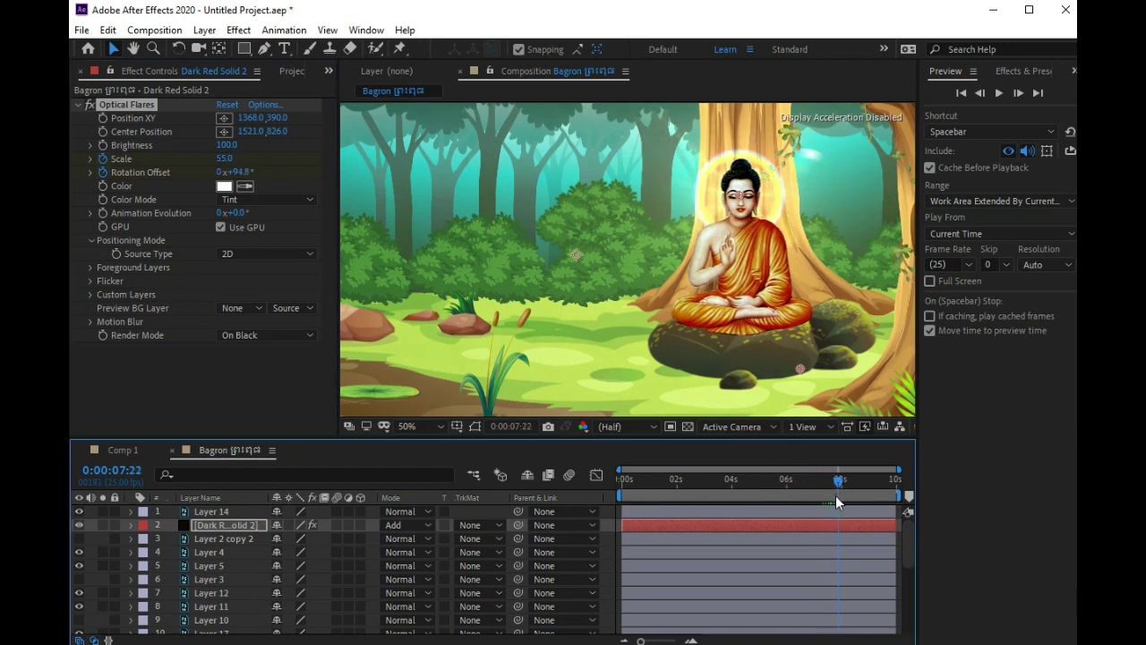
left_click_drag(230, 172, 212, 171)
left_click(221, 158)
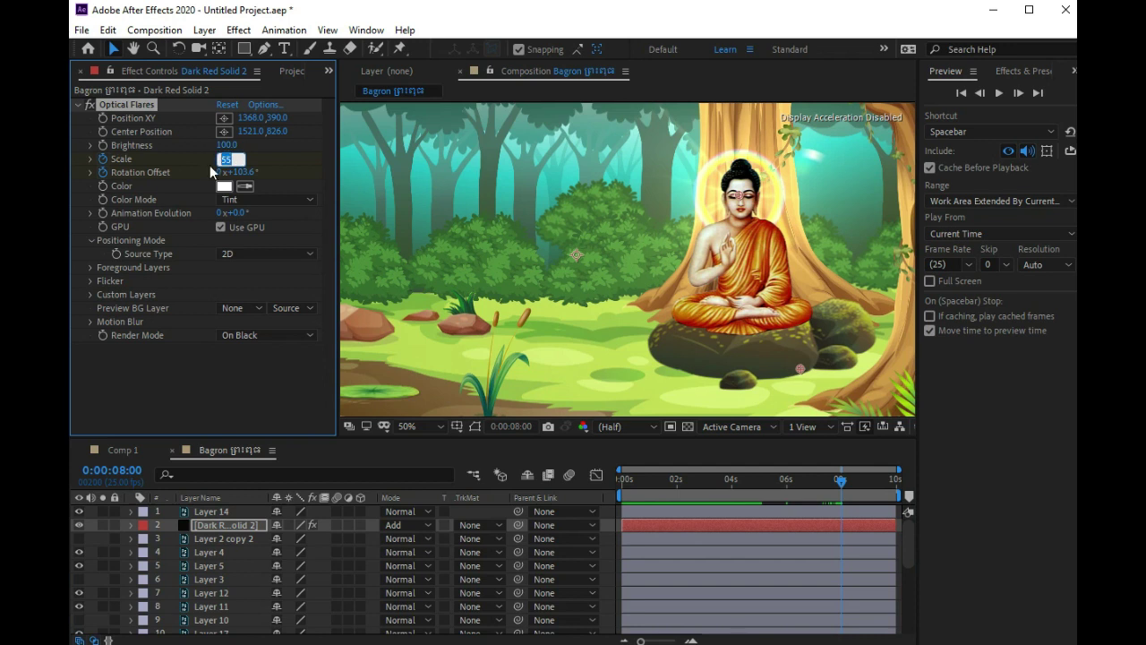
type("65")
left_click_drag(842, 481, 875, 494)
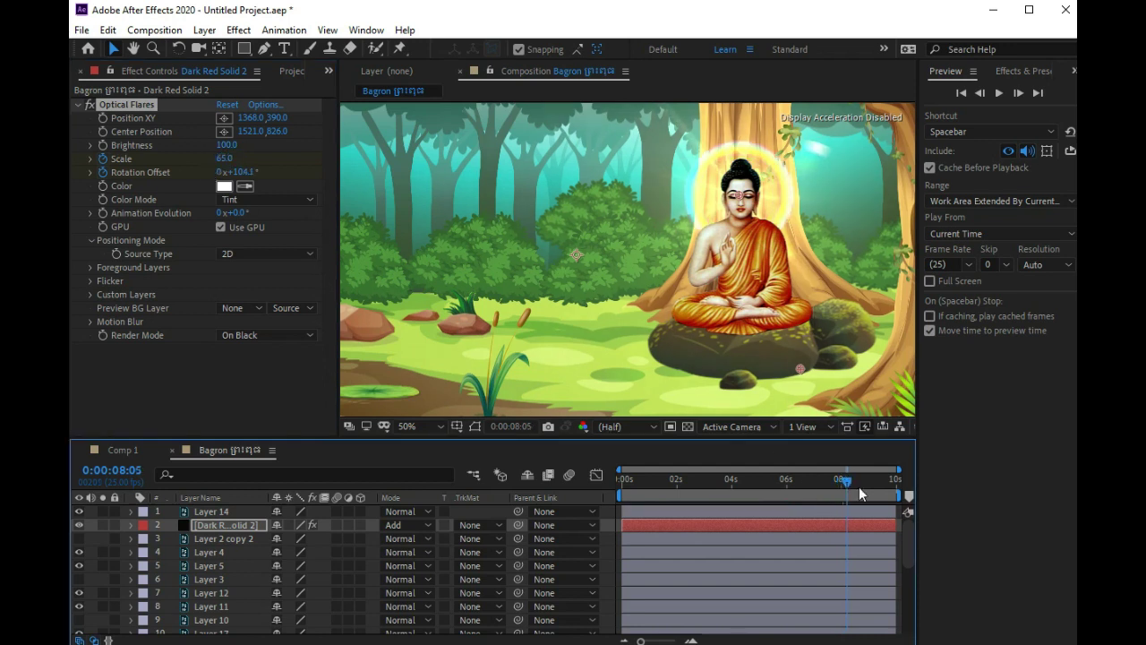
Key Scale 55 at 0:00:09:02 and 65 at 0:00:09:24, then return to frame 0.
left_click(226, 158)
left_click_drag(235, 158, 212, 173)
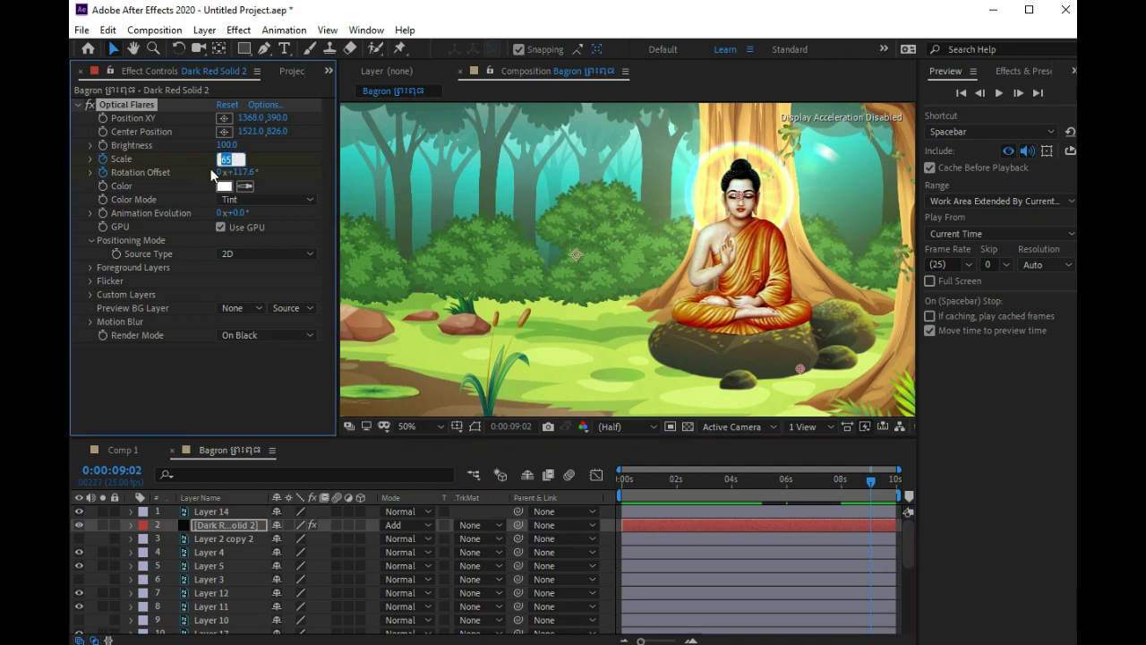
type("55")
left_click_drag(874, 479, 895, 479)
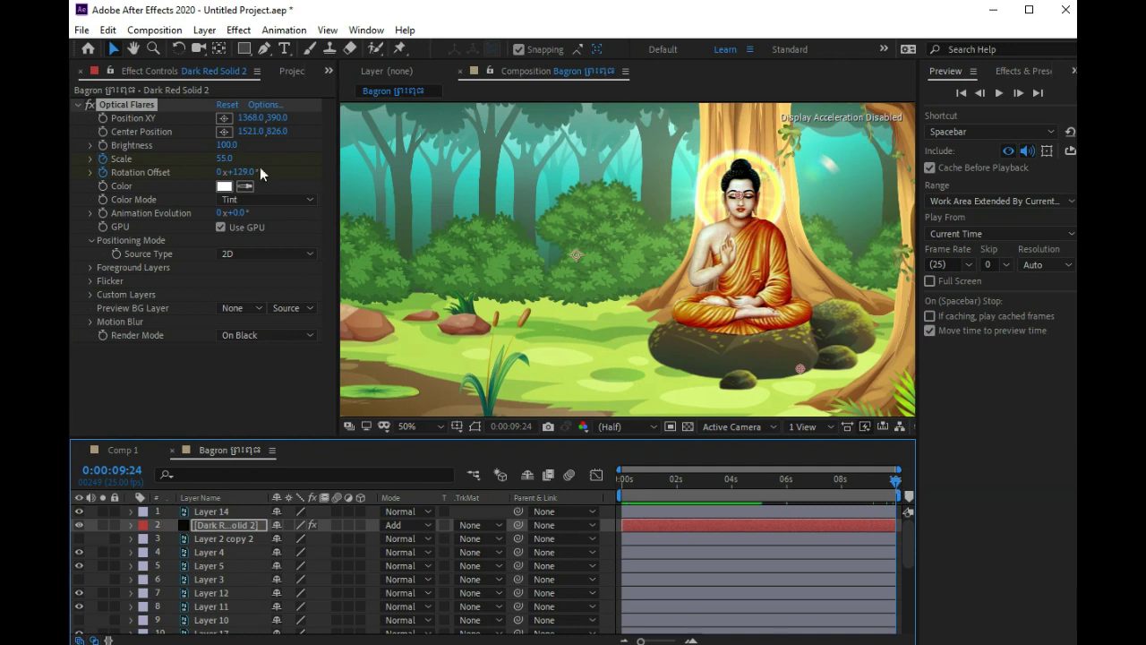
left_click(230, 158)
type("65")
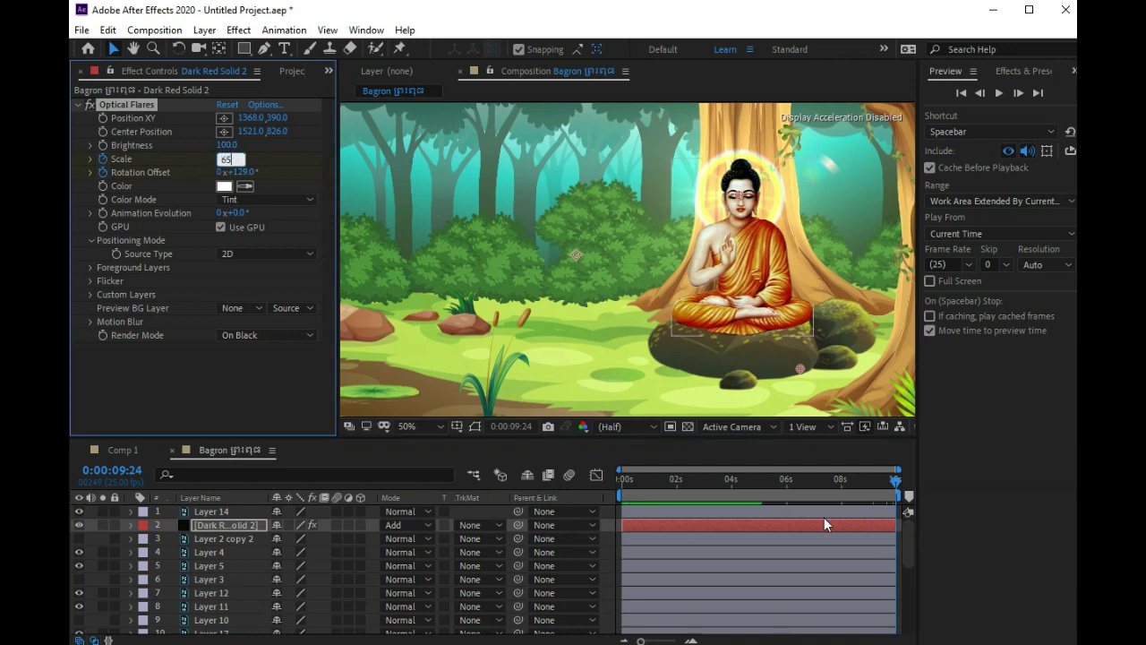
left_click(896, 486)
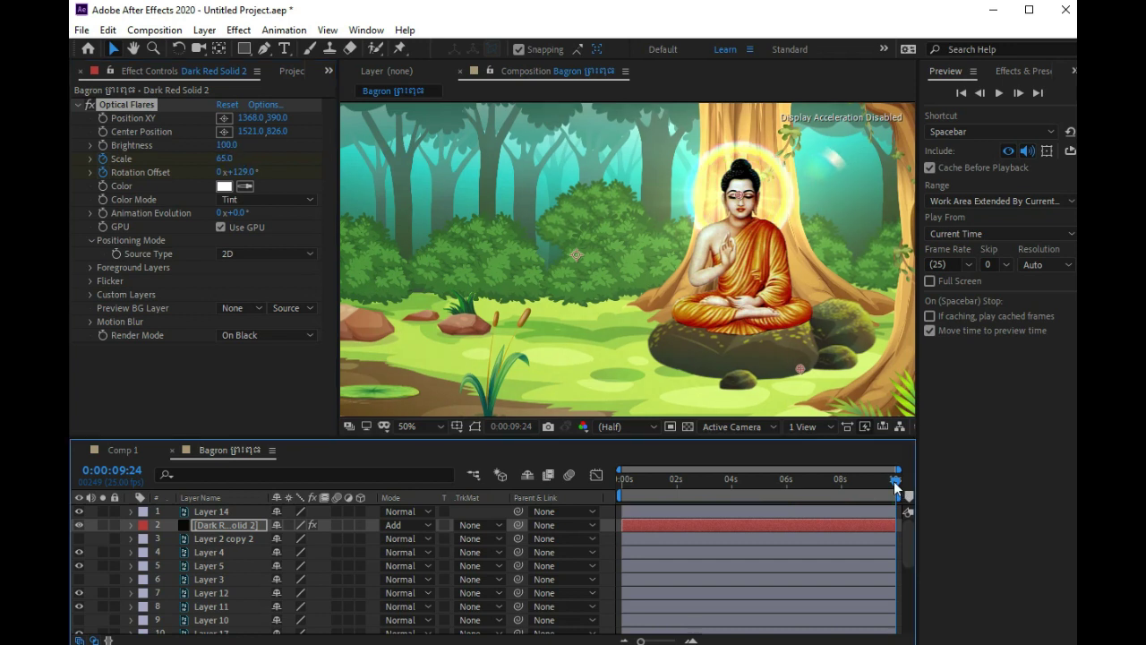
left_click_drag(895, 486, 536, 469)
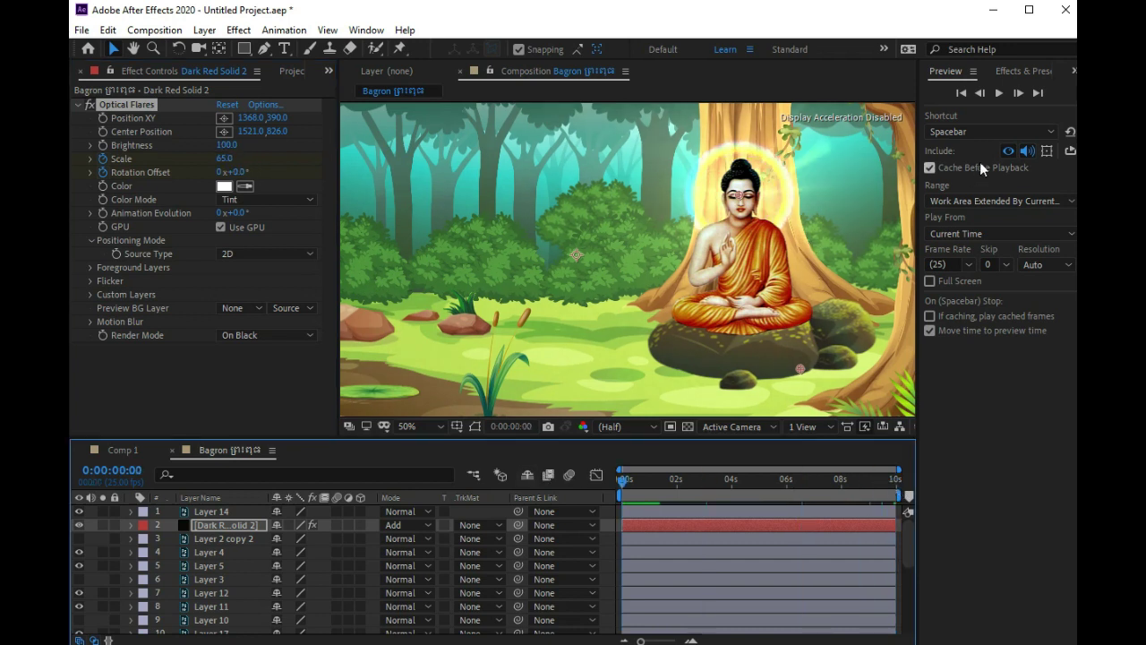
Play the composition preview from the start to watch the pulsing, rotating halo.
left_click(1001, 94)
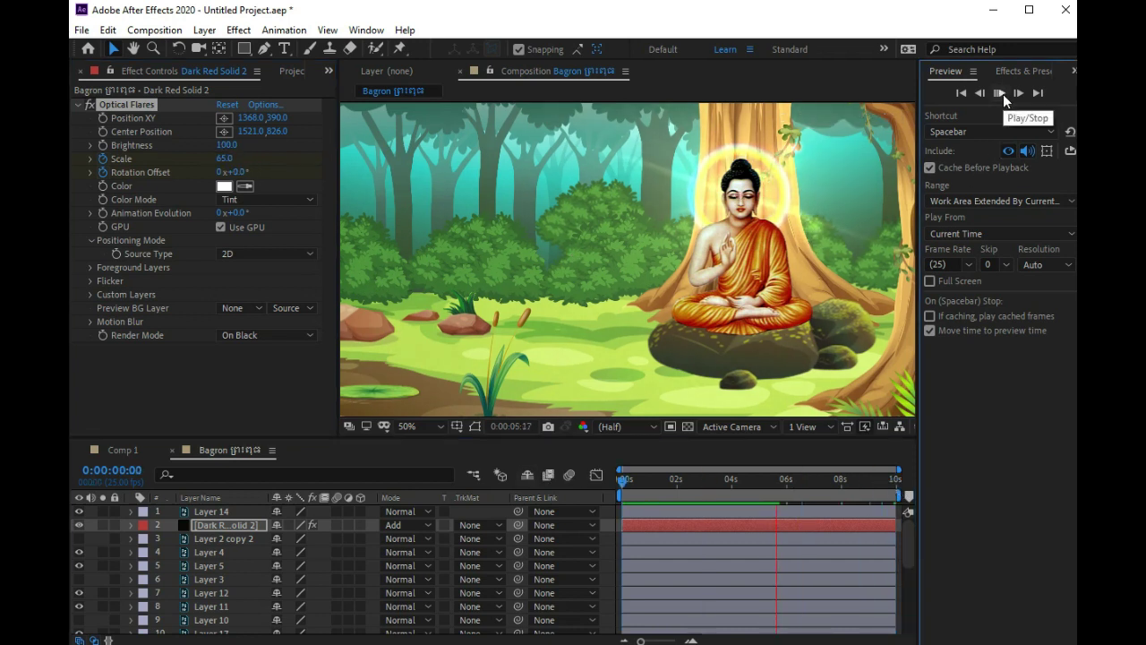